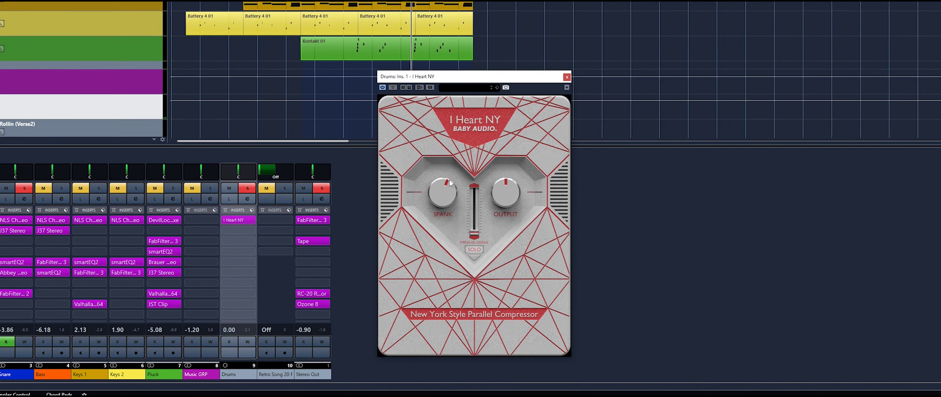
# Adjust the Spank amount and the parallel signal level of I Heart NY on the Drums group.
pyautogui.moveTo(440, 199); pyautogui.dragTo(447, 190)
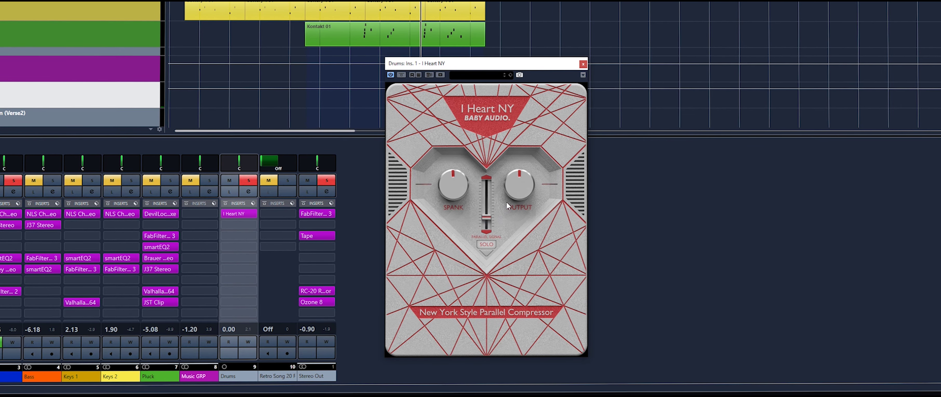
pyautogui.moveTo(486, 220); pyautogui.dragTo(486, 208)
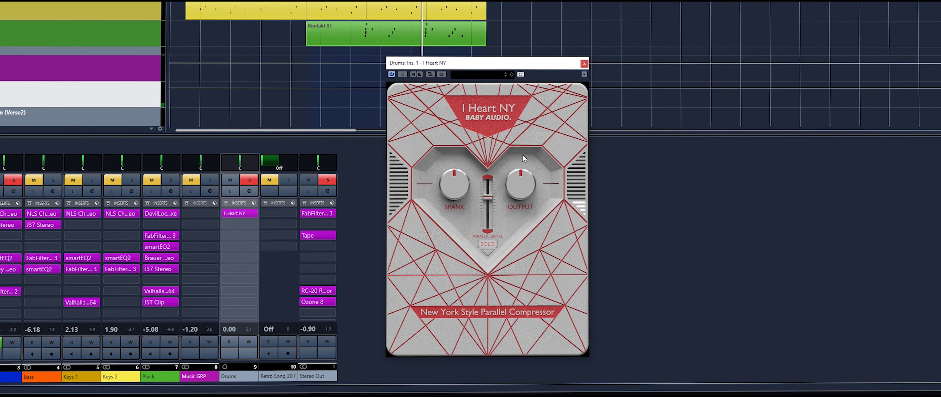
pyautogui.moveTo(488, 210); pyautogui.dragTo(490, 214)
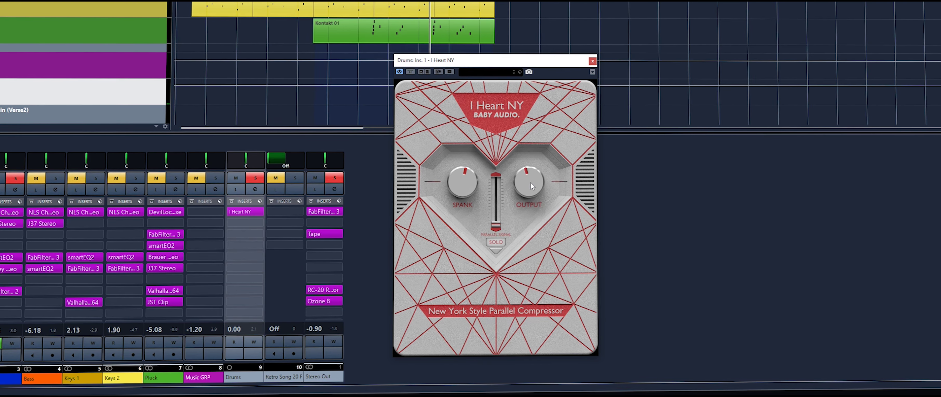
# Lower the compressor's output slightly and audition the parallel signal alone by soloing and unsoloing it.
pyautogui.moveTo(531, 183)
pyautogui.mouseDown()
pyautogui.moveTo(543, 160)
pyautogui.moveTo(552, 192)
pyautogui.moveTo(544, 174)
pyautogui.mouseUp()
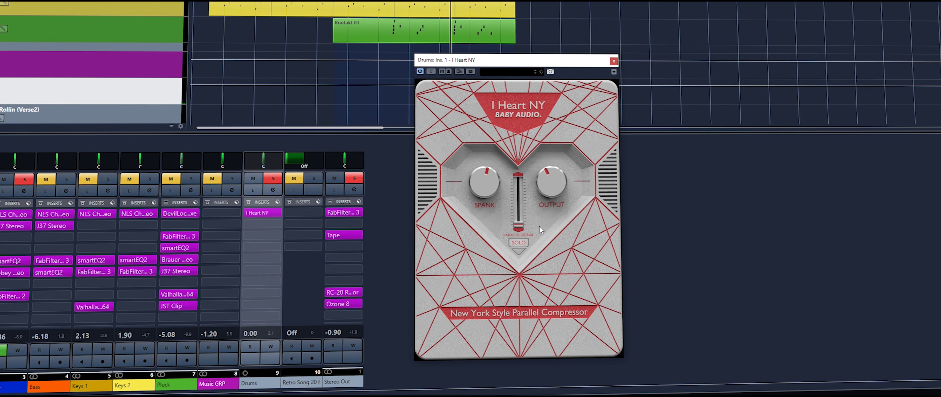
pyautogui.click(521, 242)
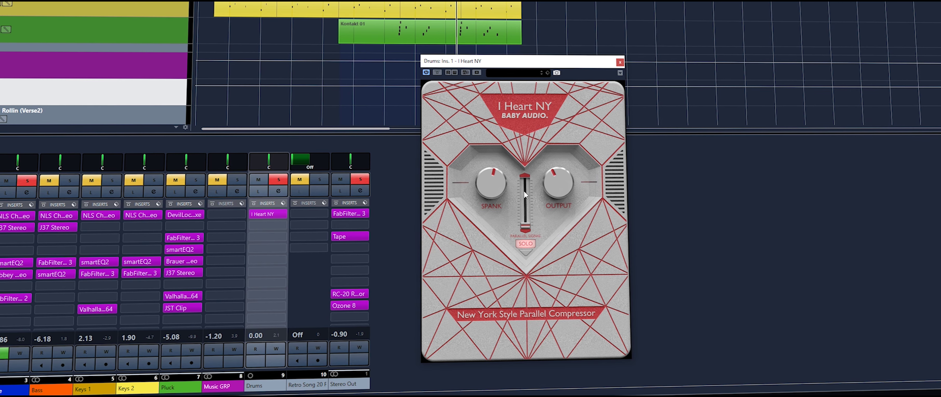
pyautogui.click(525, 243)
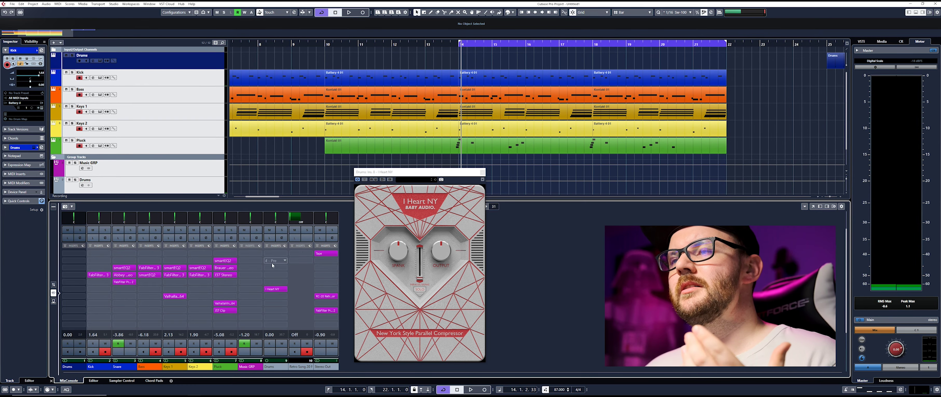
# Bypass I Heart NY on the Drums group and play the song from bar 10 with the loop starting there.
pyautogui.moveTo(272, 265); pyautogui.dragTo(265, 295)
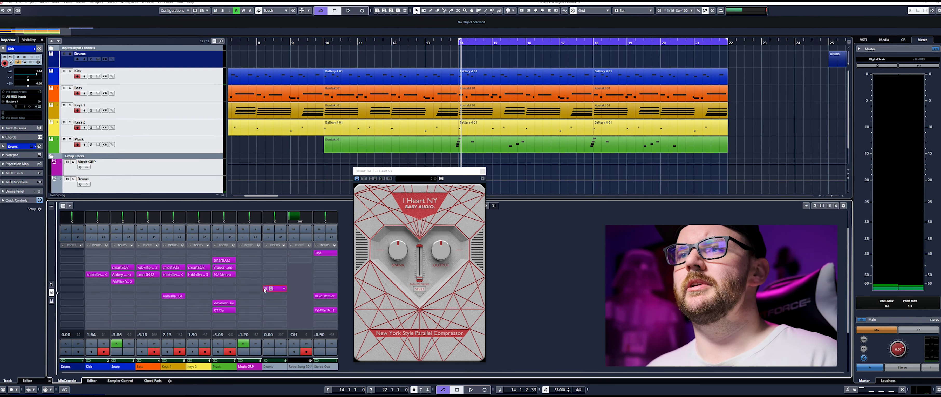
pyautogui.click(337, 44)
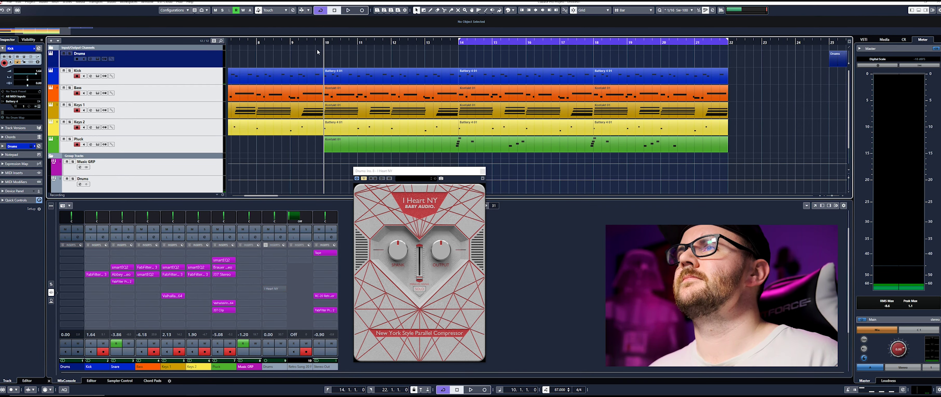
pyautogui.press('space')
pyautogui.keyDown('ctrl'); pyautogui.click(339, 44); pyautogui.keyUp('ctrl')
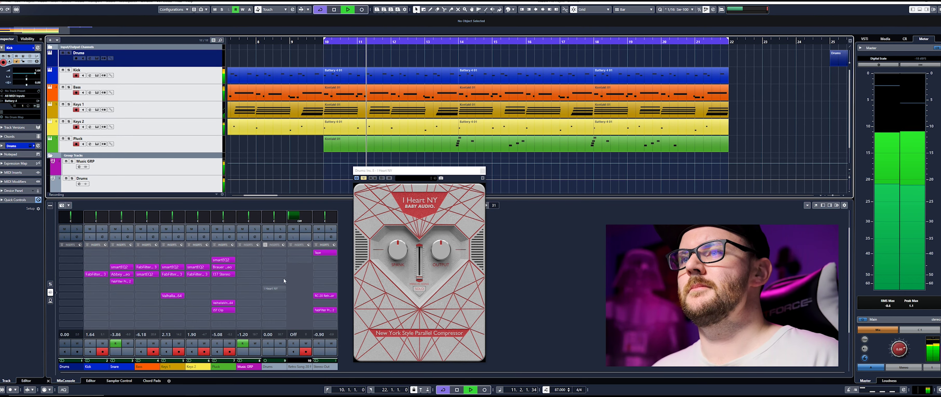
# Reactivate I Heart NY on the Drums group, blend in the parallel signal and increase Spank during playback.
pyautogui.click(264, 288)
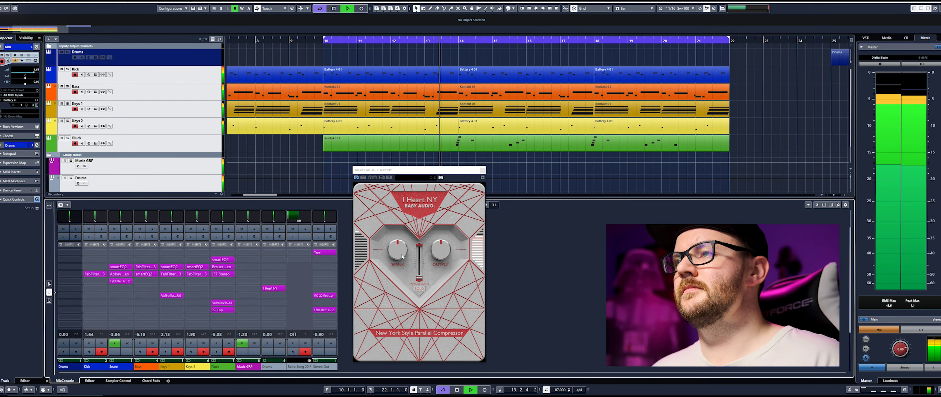
pyautogui.moveTo(420, 276); pyautogui.dragTo(421, 273)
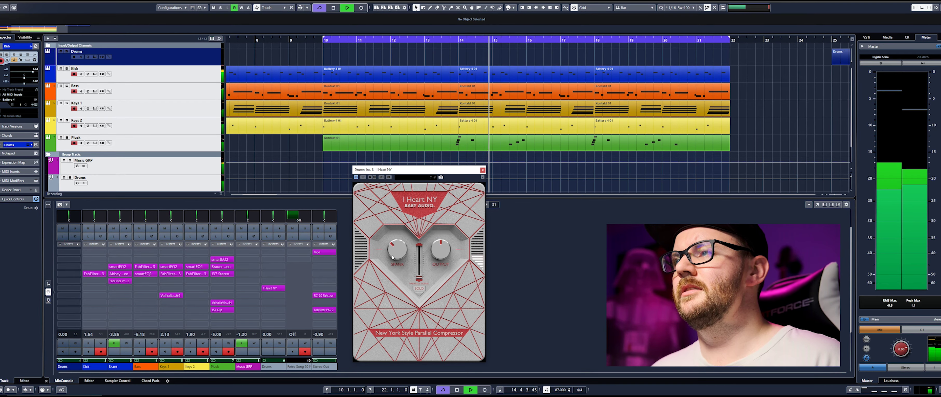
pyautogui.moveTo(420, 276); pyautogui.dragTo(423, 257)
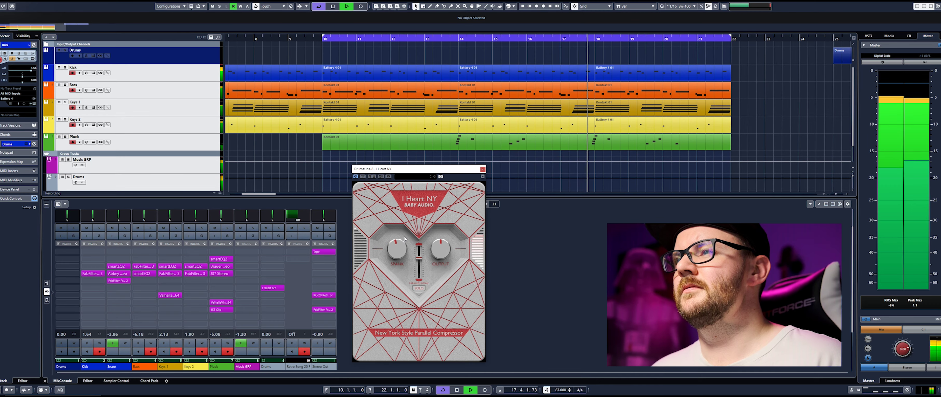
pyautogui.moveTo(406, 235); pyautogui.dragTo(414, 218)
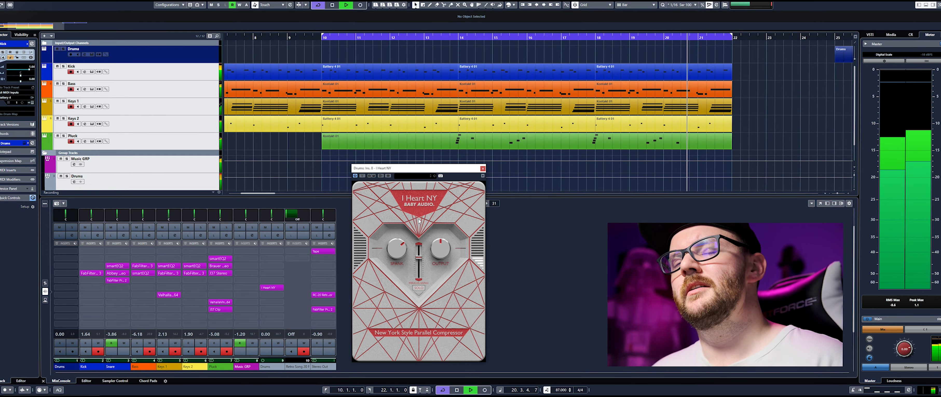
pyautogui.press('space')
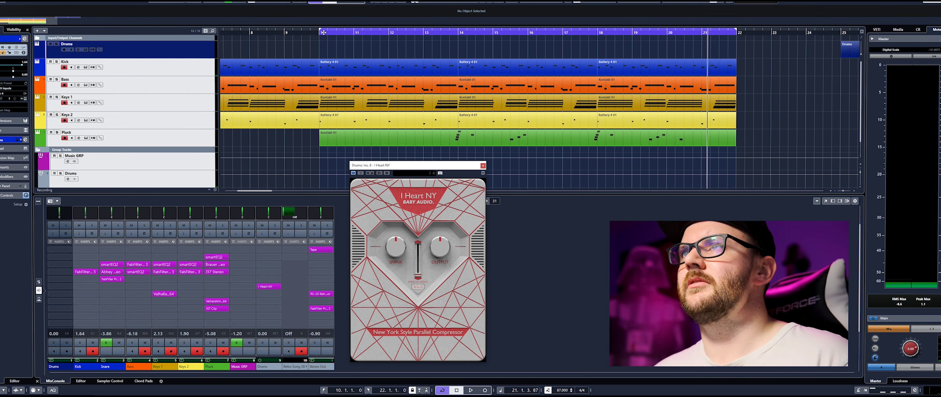
# Play the loop from bar 10 and compare the drums with I Heart NY bypassed and active.
pyautogui.moveTo(321, 33); pyautogui.dragTo(321, 31)
pyautogui.press('space')
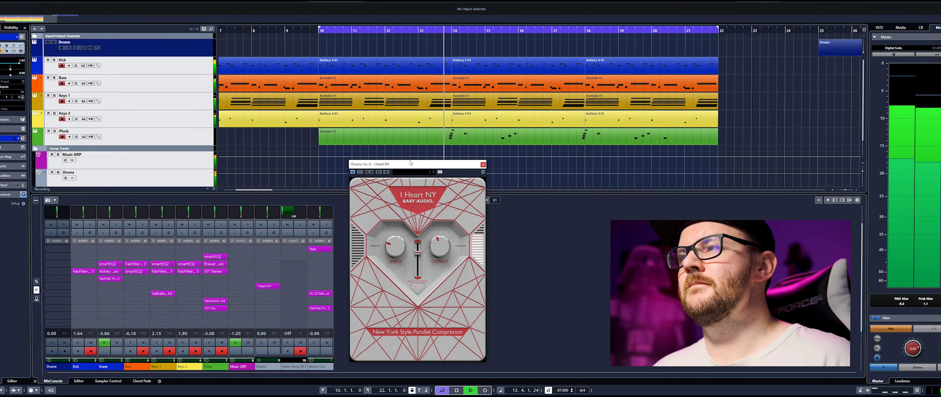
pyautogui.click(360, 171)
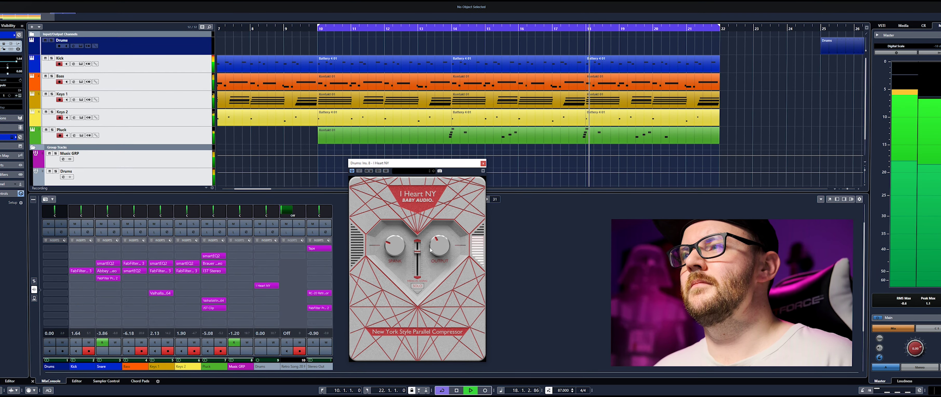
pyautogui.click(360, 171)
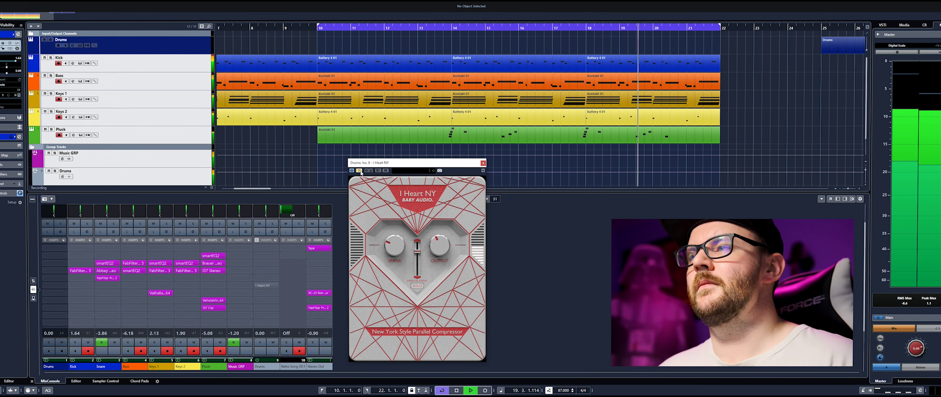
pyautogui.click(359, 171)
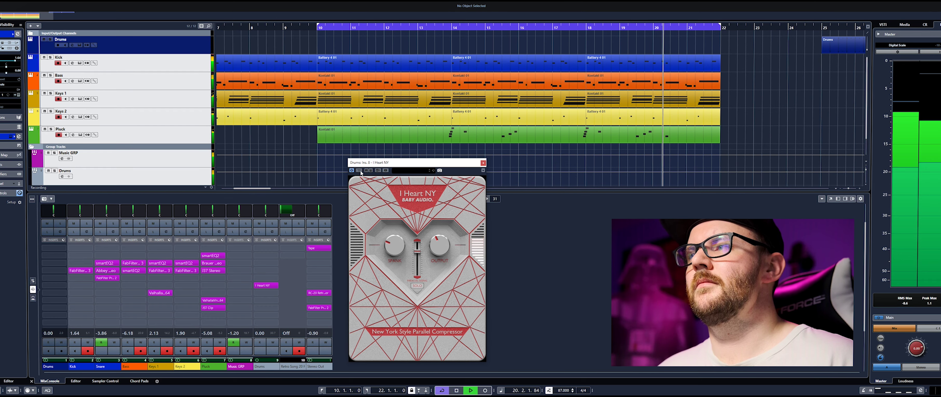
pyautogui.press('space')
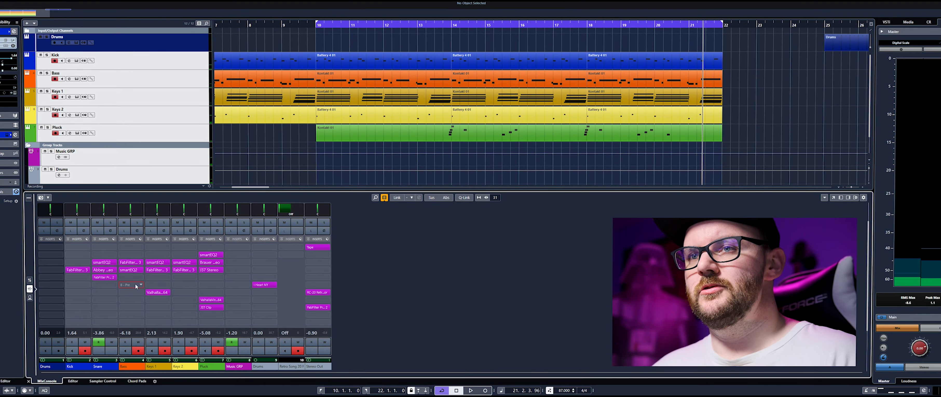
# Insert I Heart NY on the Bass channel and play the loop from bar 10.
pyautogui.click(135, 285)
pyautogui.click(137, 148)
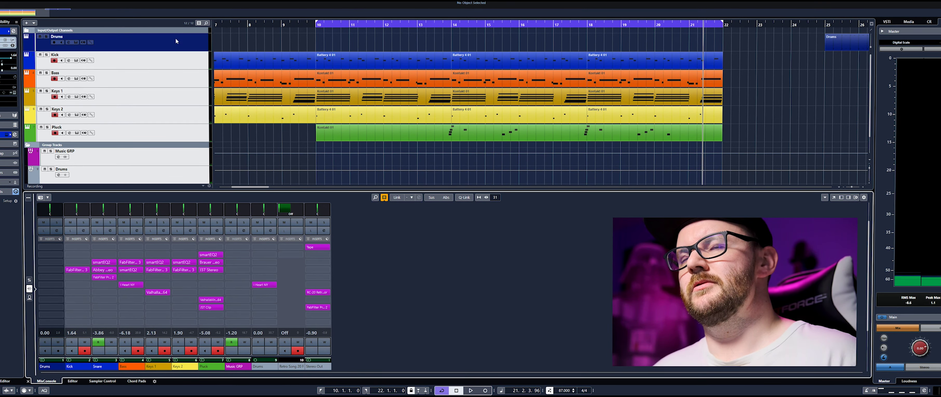
pyautogui.click(259, 56)
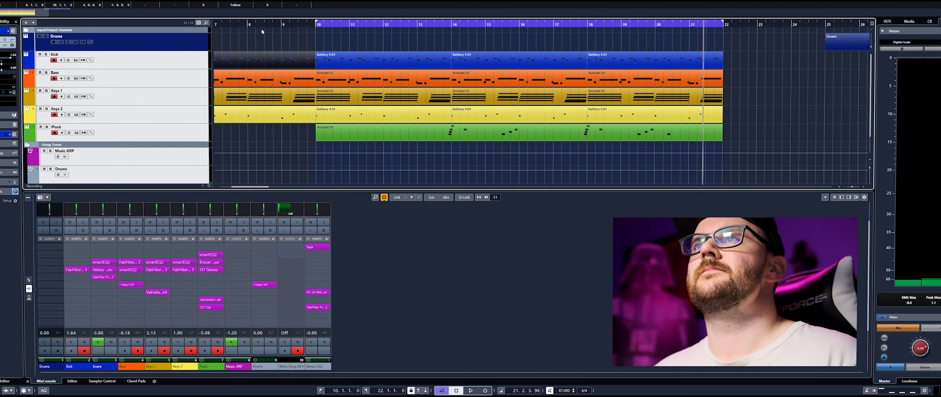
pyautogui.press('space')
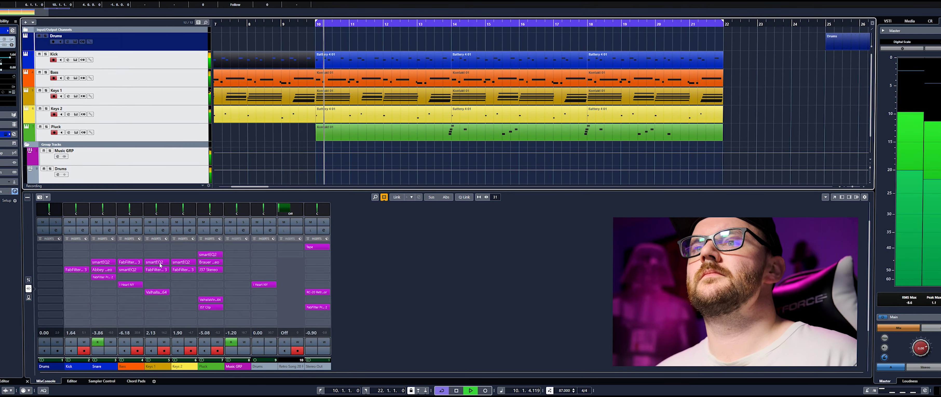
# Raise the parallel signal level of I Heart NY on the Bass channel and solo the bass.
pyautogui.click(126, 285)
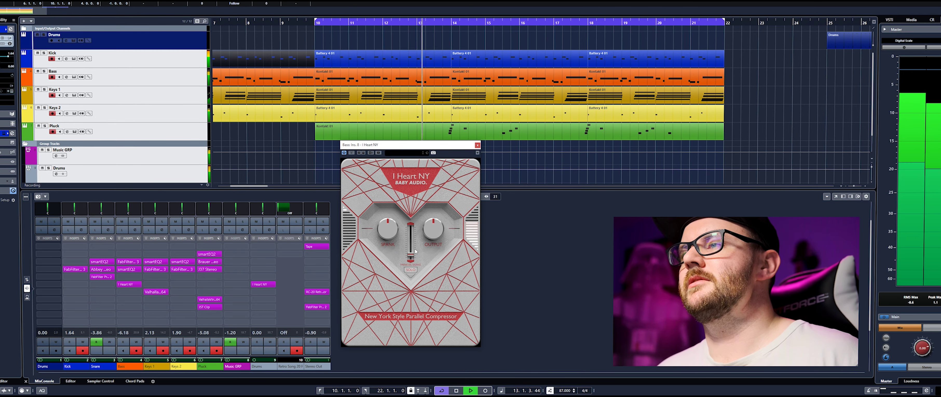
pyautogui.moveTo(414, 258)
pyautogui.mouseDown()
pyautogui.moveTo(424, 226)
pyautogui.moveTo(392, 217)
pyautogui.moveTo(394, 239)
pyautogui.moveTo(397, 215)
pyautogui.mouseUp()
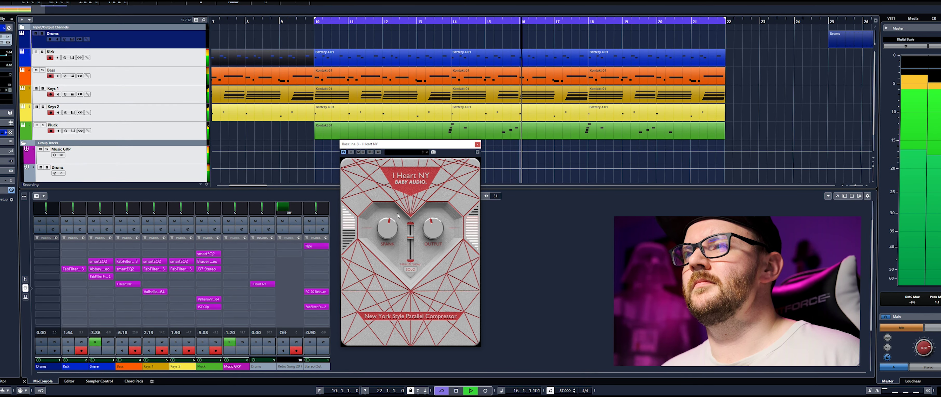
pyautogui.press('s')
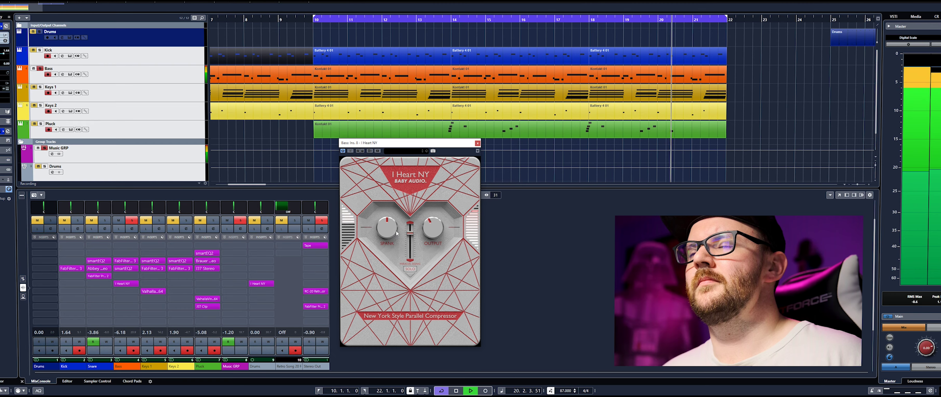
# Compare the soloed bass with I Heart NY bypassed and active, and close the compressor after stopping playback.
pyautogui.click(350, 150)
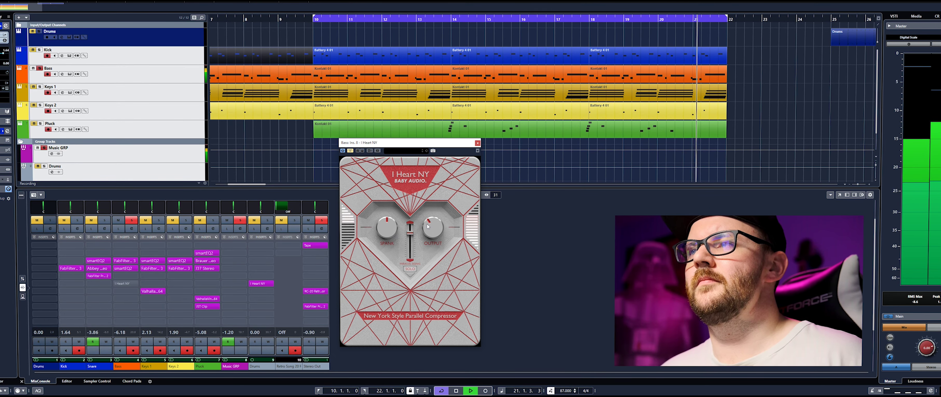
pyautogui.click(351, 150)
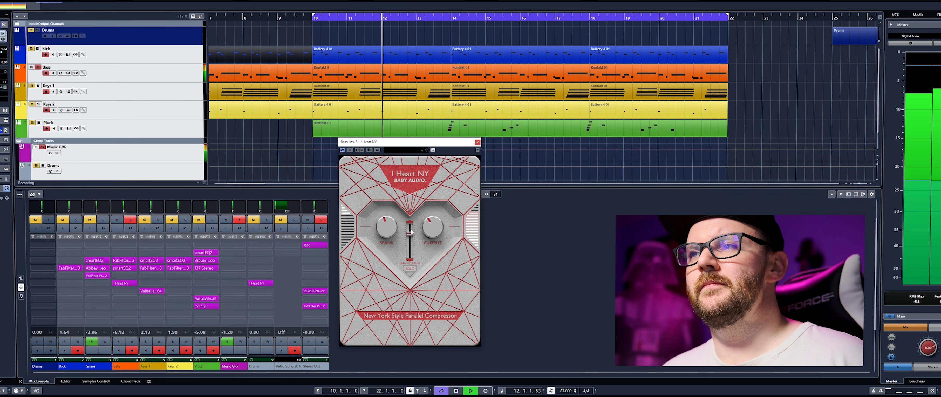
pyautogui.click(350, 150)
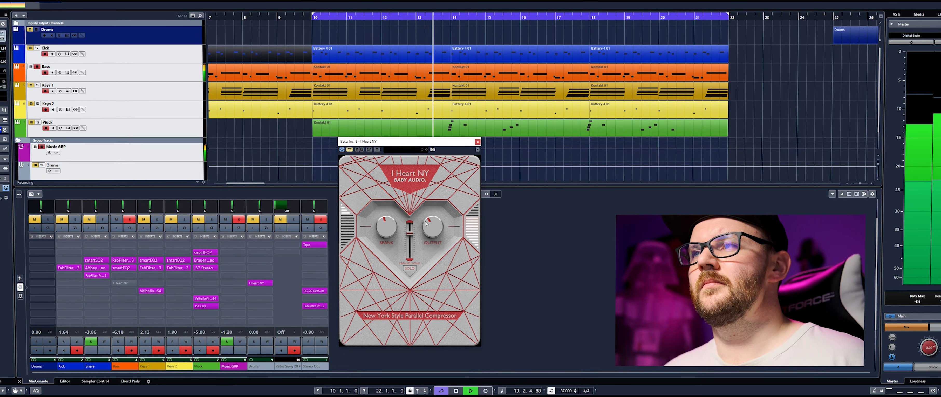
pyautogui.click(351, 150)
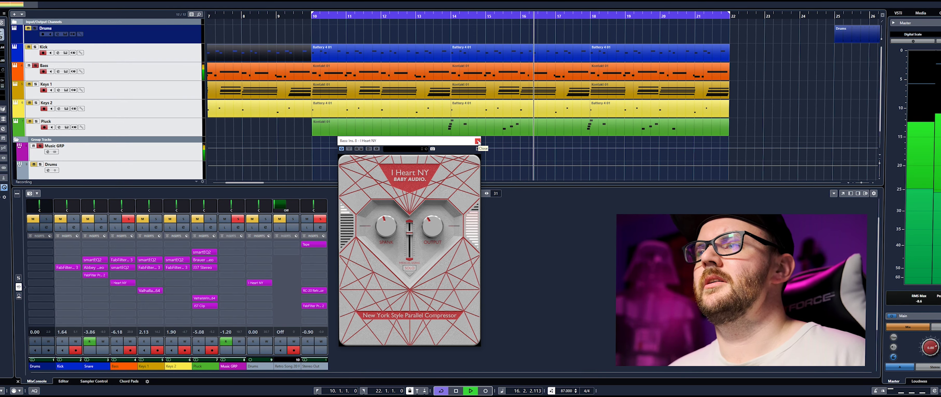
pyautogui.press('space')
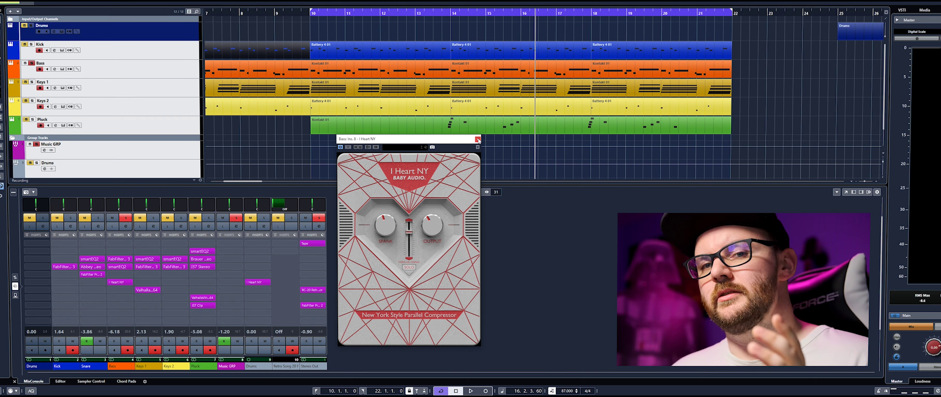
pyautogui.moveTo(377, 140); pyautogui.dragTo(376, 142)
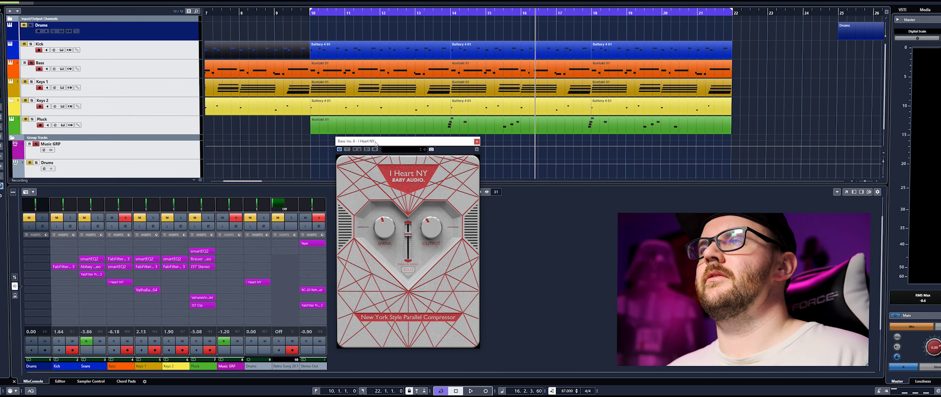
pyautogui.click(476, 141)
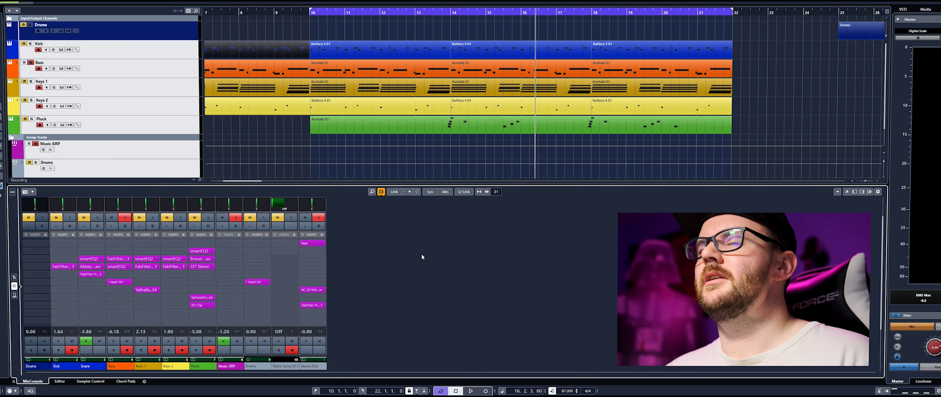
# Insert I Heart NY on the Keys 1 channel, open it and play the loop from bar 10.
pyautogui.click(144, 293)
pyautogui.click(214, 163)
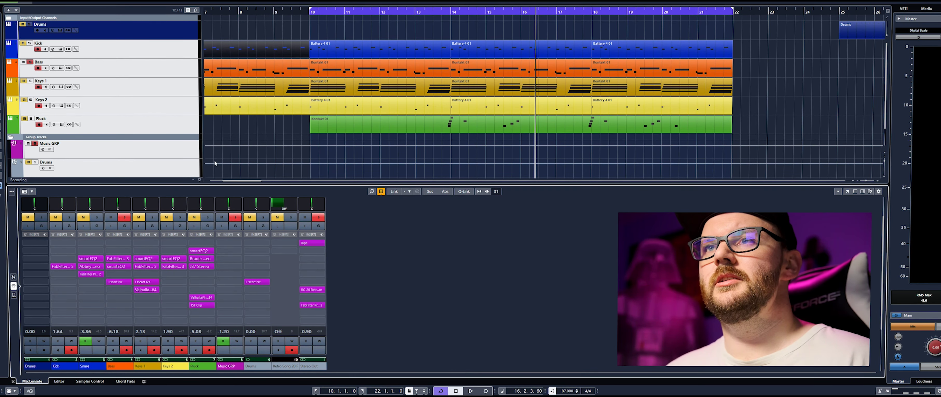
pyautogui.click(145, 283)
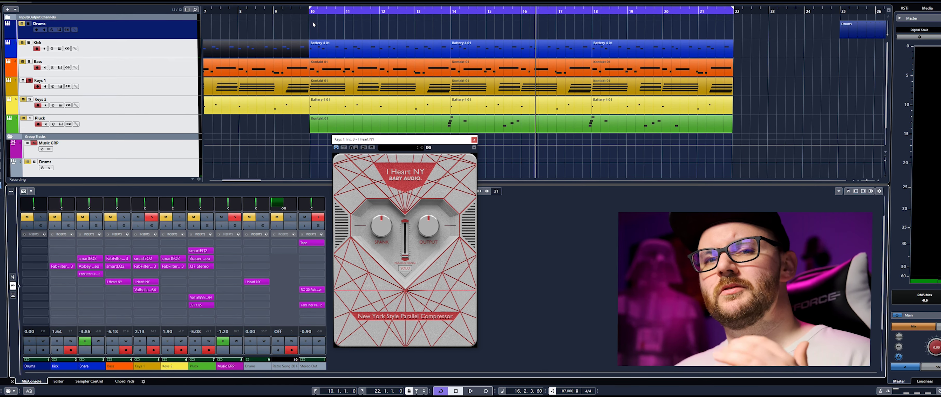
pyautogui.press('space')
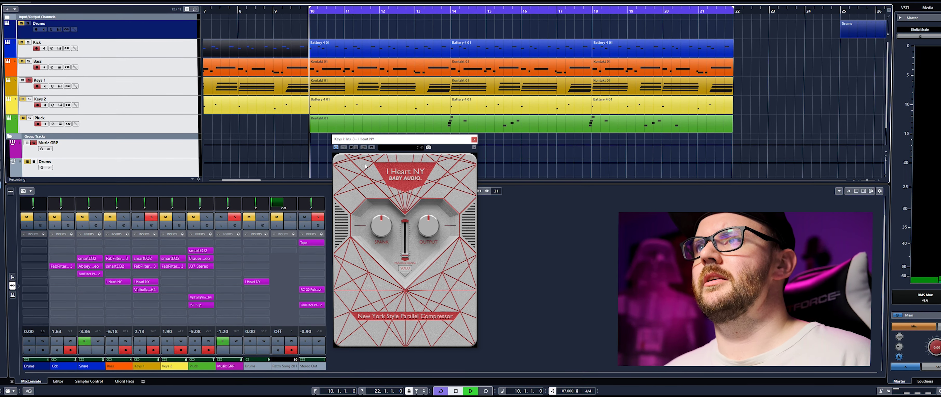
# Adjust I Heart NY on Keys 1 during playback: raise the parallel signal, lower the Output and set Spank to about its midpoint.
pyautogui.press('space')
pyautogui.moveTo(388, 222); pyautogui.dragTo(392, 193)
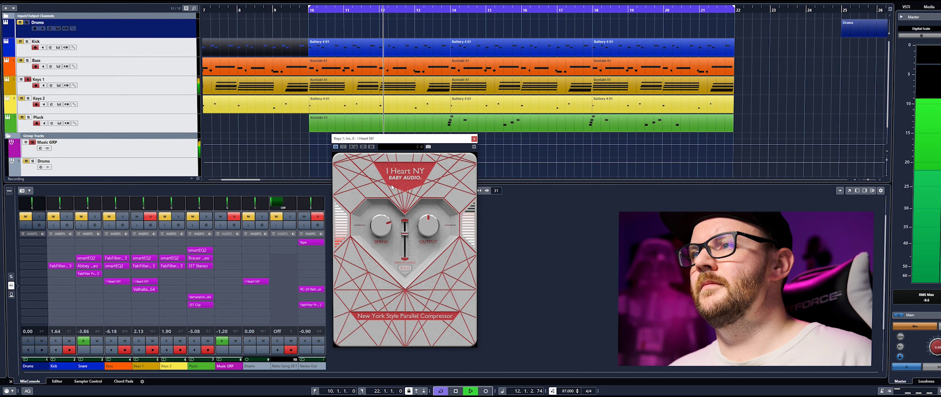
pyautogui.moveTo(406, 234); pyautogui.dragTo(427, 234)
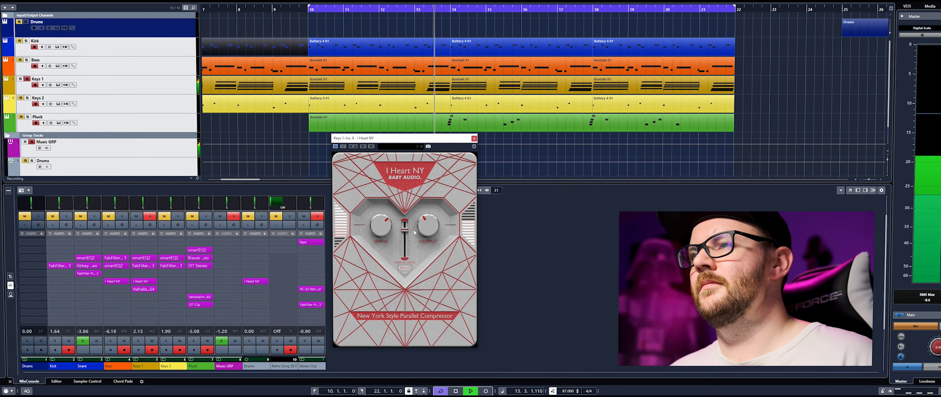
pyautogui.moveTo(380, 230); pyautogui.dragTo(380, 234)
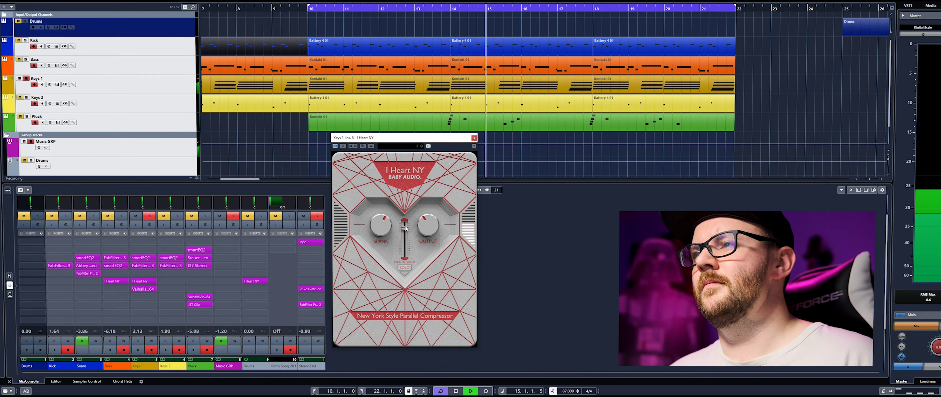
pyautogui.moveTo(382, 228); pyautogui.dragTo(392, 245)
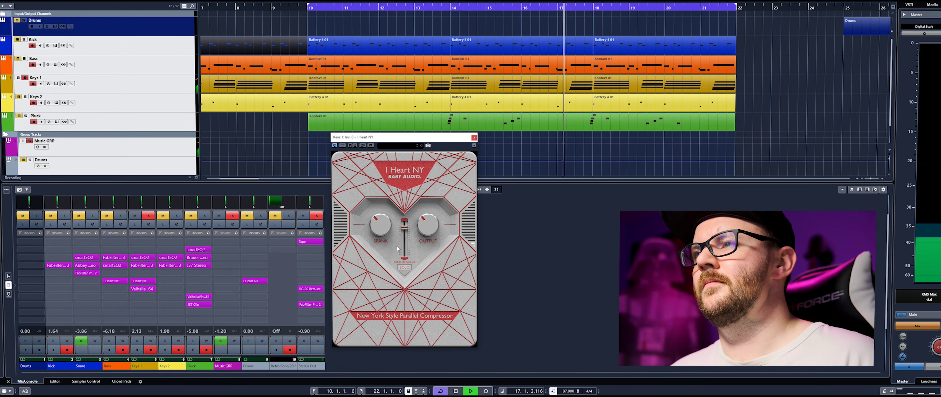
pyautogui.moveTo(397, 246); pyautogui.dragTo(402, 233)
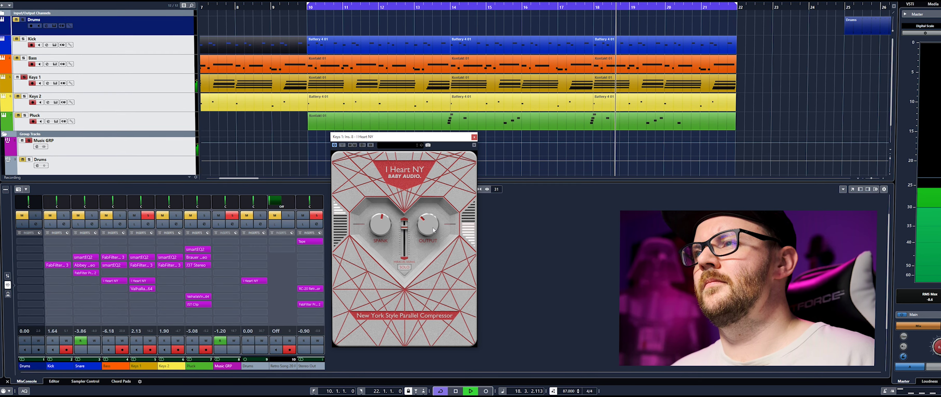
# Compare the soloed Keys 1 with I Heart NY bypassed and active, close the compressor and stop playback.
pyautogui.click(343, 145)
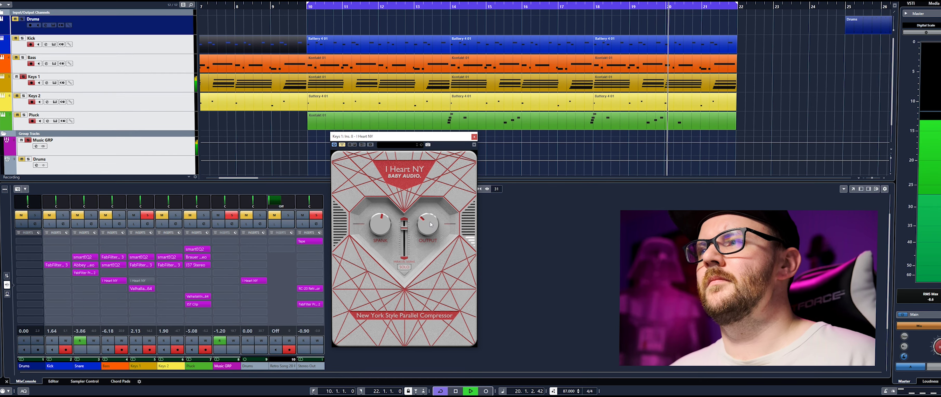
pyautogui.click(344, 145)
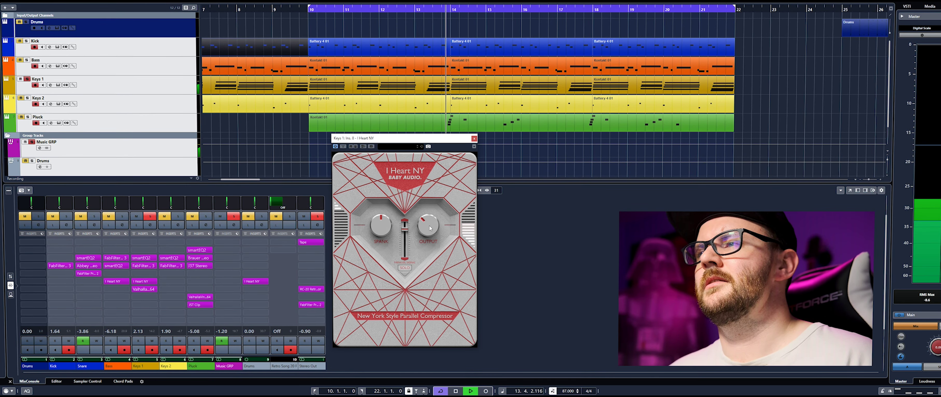
pyautogui.click(343, 146)
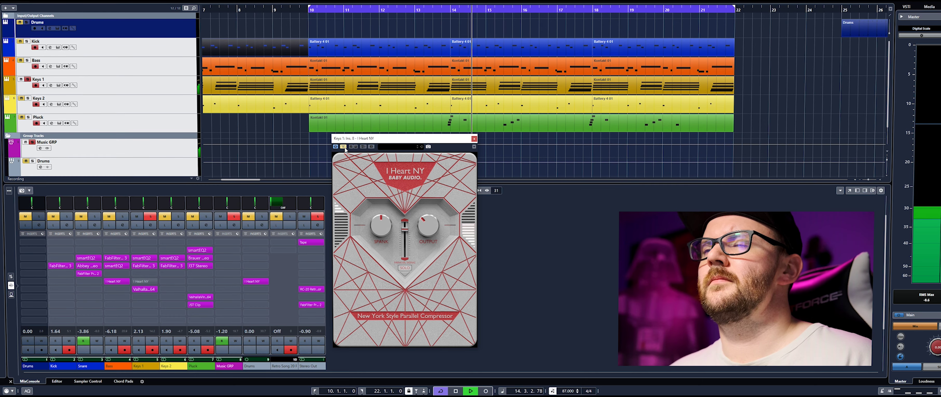
pyautogui.click(343, 146)
pyautogui.click(474, 139)
pyautogui.press('space')
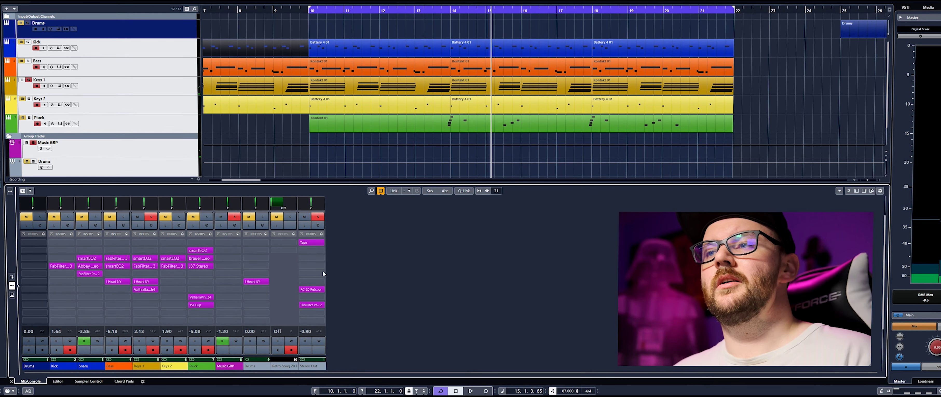
# Clear the solo, insert I Heart NY on the Stereo Out channel and play the full mix from bar 10.
pyautogui.click(317, 217)
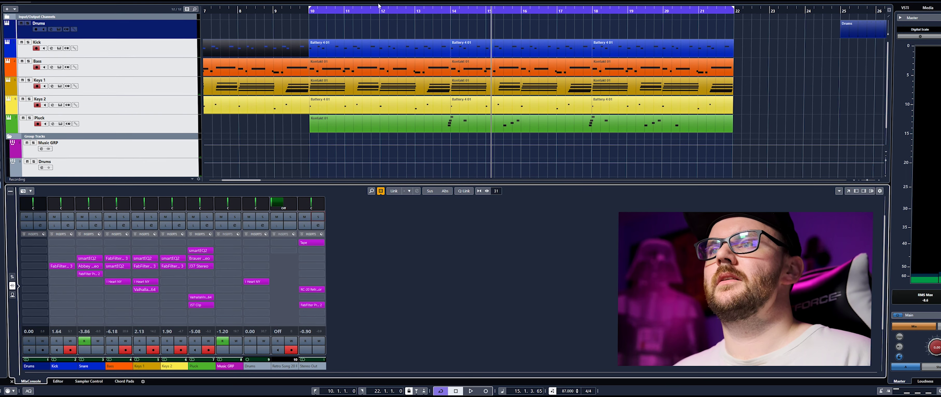
pyautogui.click(310, 11)
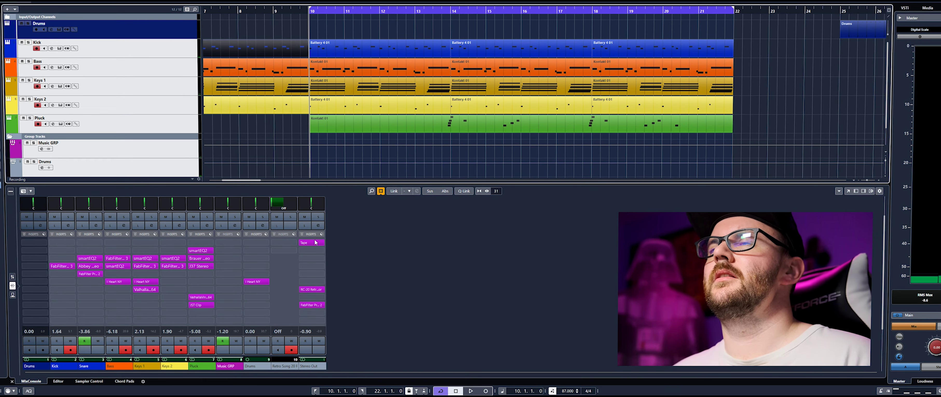
pyautogui.click(316, 281)
pyautogui.click(320, 139)
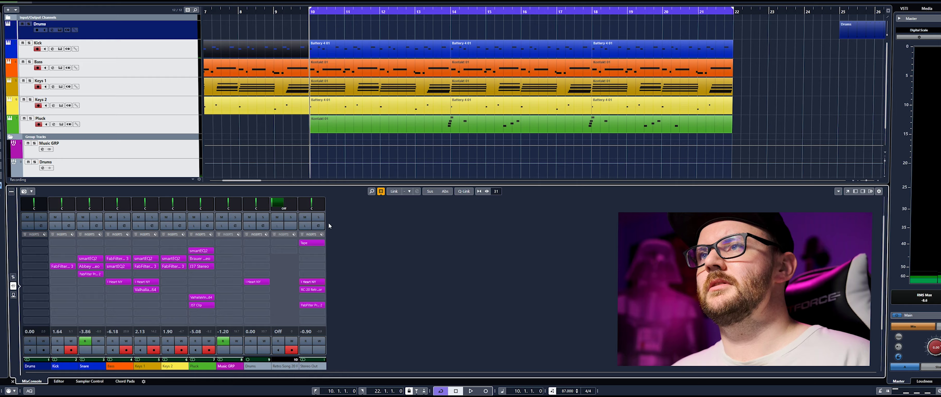
pyautogui.click(311, 284)
pyautogui.press('space')
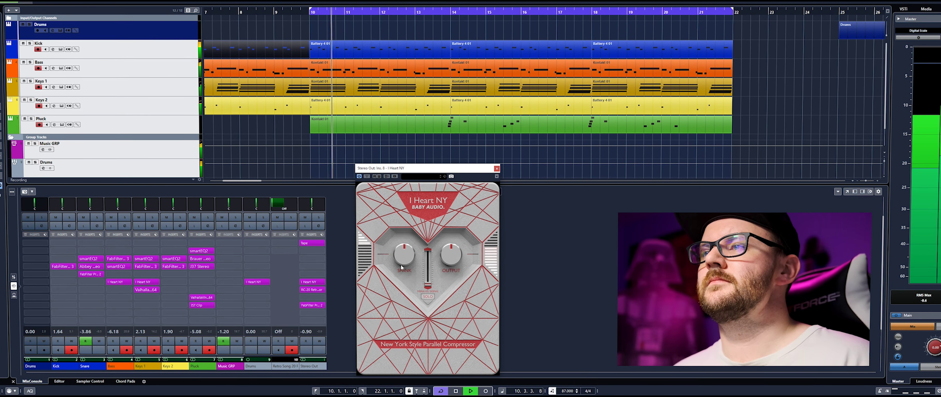
# Raise the parallel signal of I Heart NY on the Stereo Out and readjust the Spank amount of the Keys 1 compressor.
pyautogui.moveTo(428, 285); pyautogui.dragTo(446, 259)
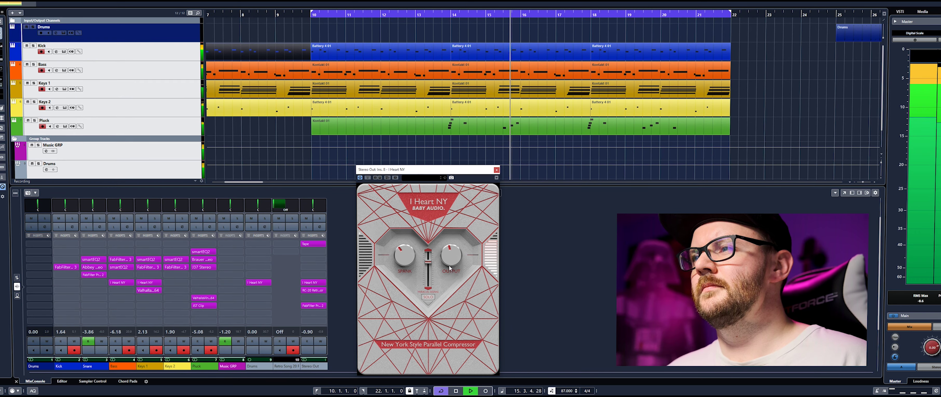
pyautogui.click(149, 282)
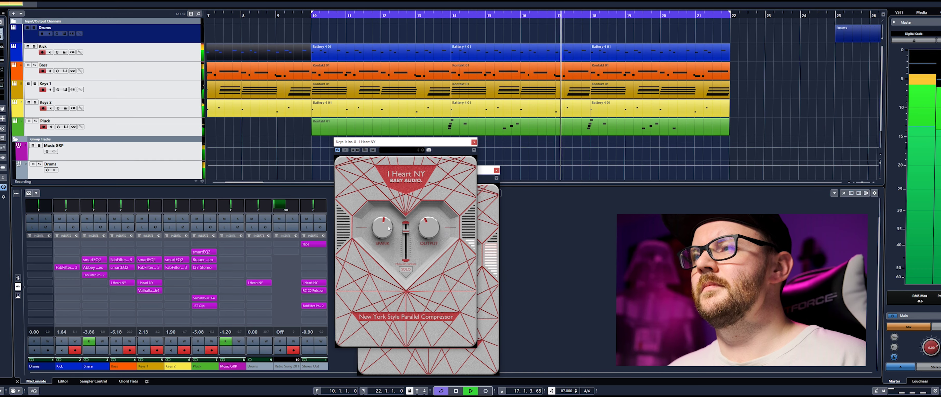
pyautogui.moveTo(386, 229); pyautogui.dragTo(390, 225)
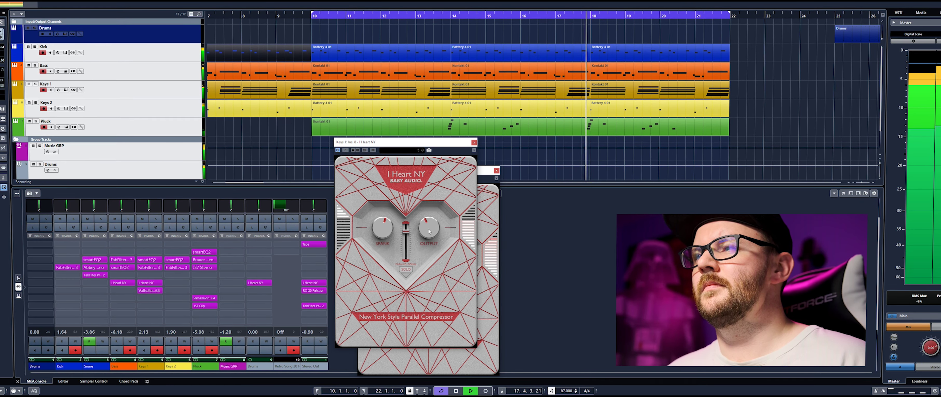
pyautogui.click(474, 142)
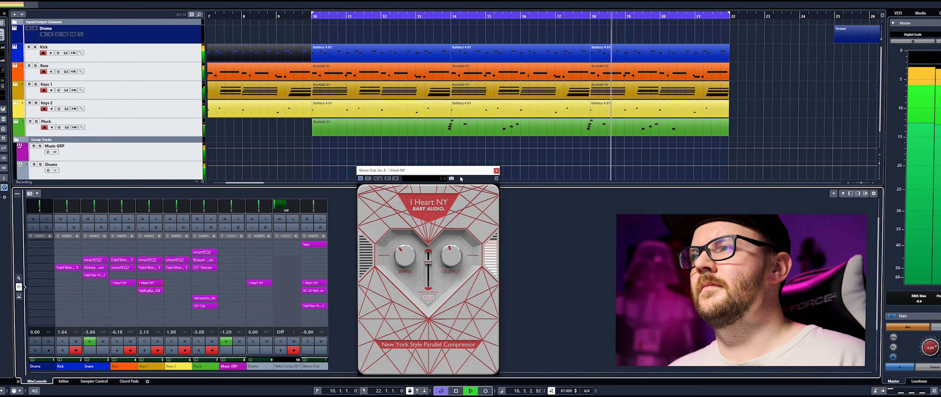
# Compare the full mix with I Heart NY on the Stereo Out bypassed and active.
pyautogui.moveTo(458, 171); pyautogui.dragTo(435, 159)
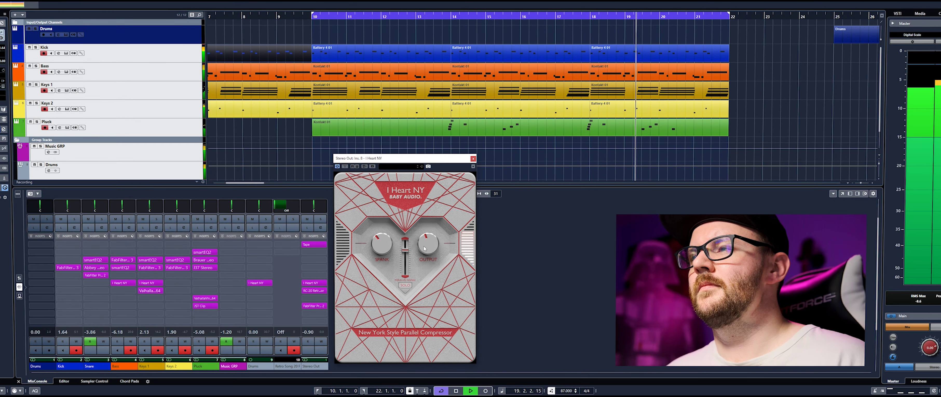
pyautogui.click(345, 167)
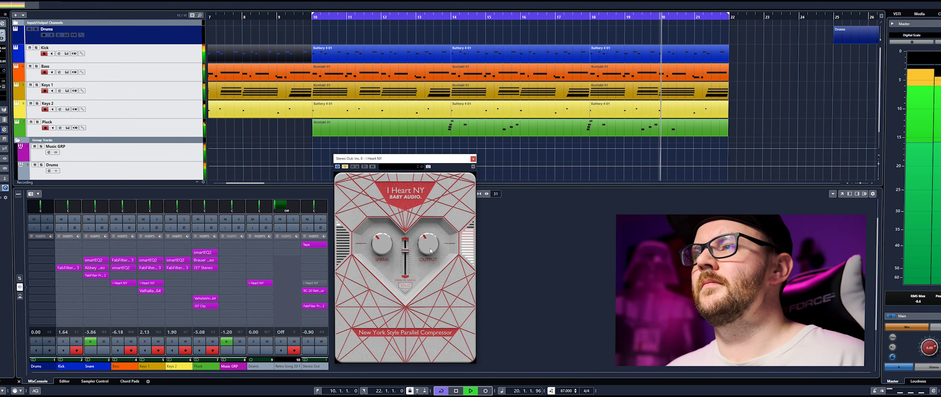
pyautogui.click(345, 166)
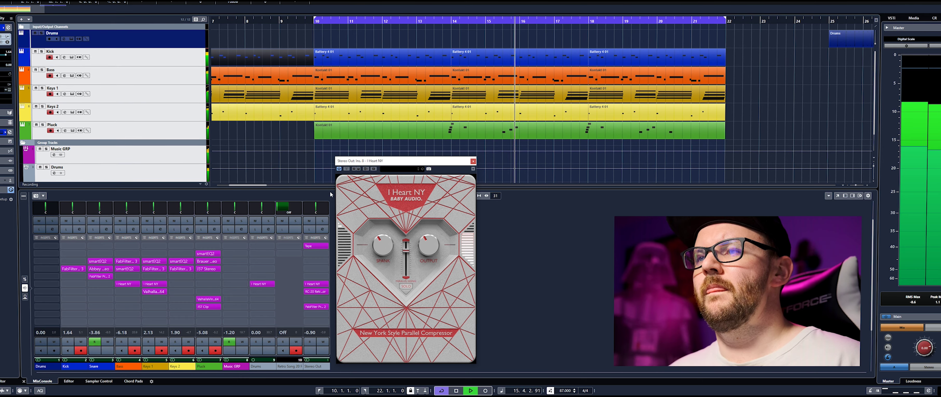
# Insert I Heart NY on the Pluck channel while playing the loop from bar 10.
pyautogui.moveTo(309, 294)
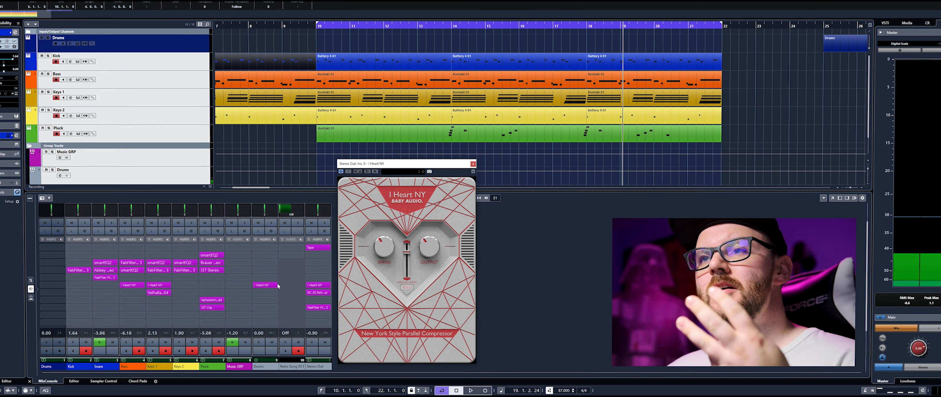
pyautogui.doubleClick(307, 23)
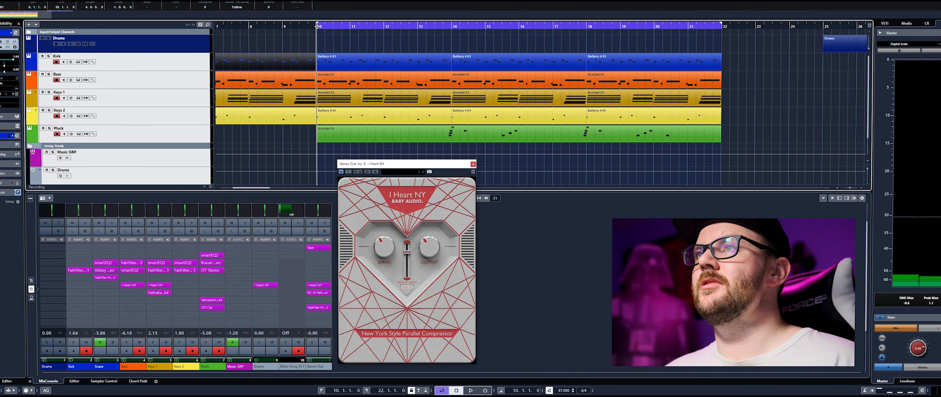
pyautogui.click(211, 284)
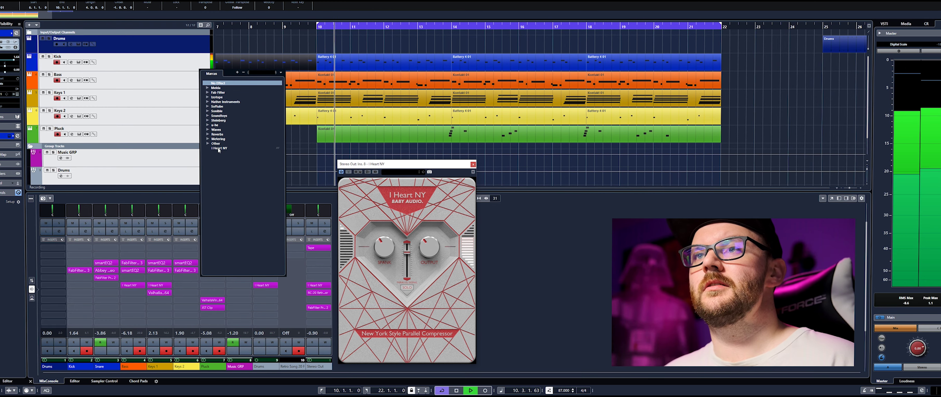
pyautogui.click(219, 148)
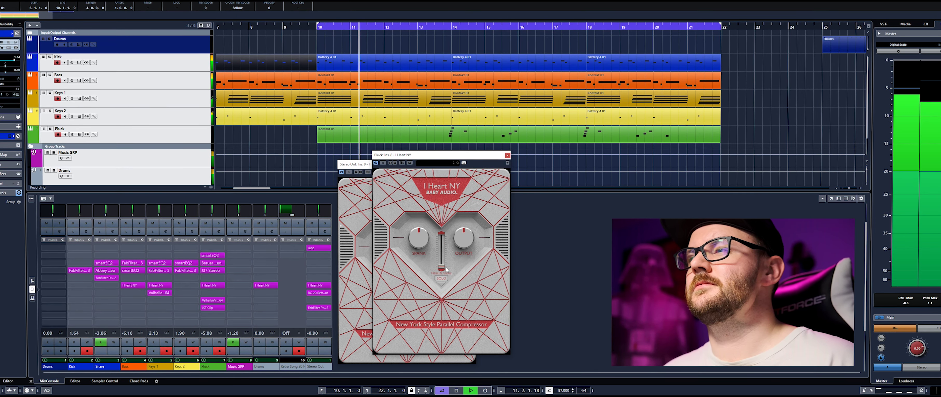
# Reduce the Spank amount, raise the parallel signal and fine-tune the Output of I Heart NY on the Pluck channel.
pyautogui.moveTo(419, 237); pyautogui.dragTo(419, 253)
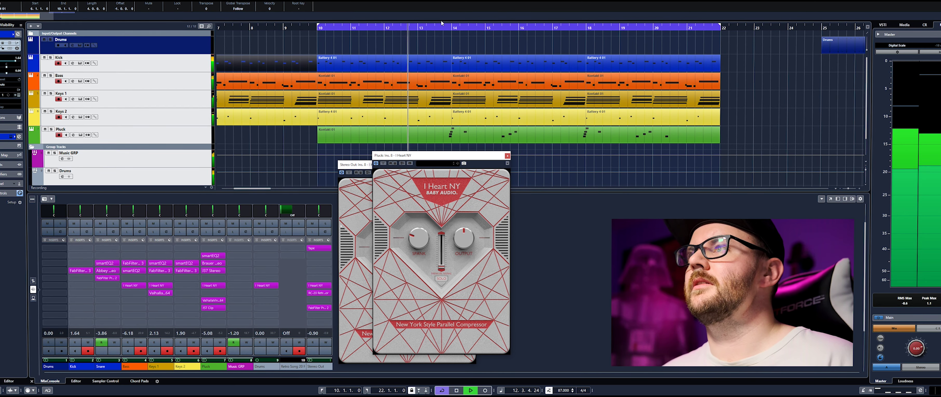
pyautogui.moveTo(442, 269); pyautogui.dragTo(442, 252)
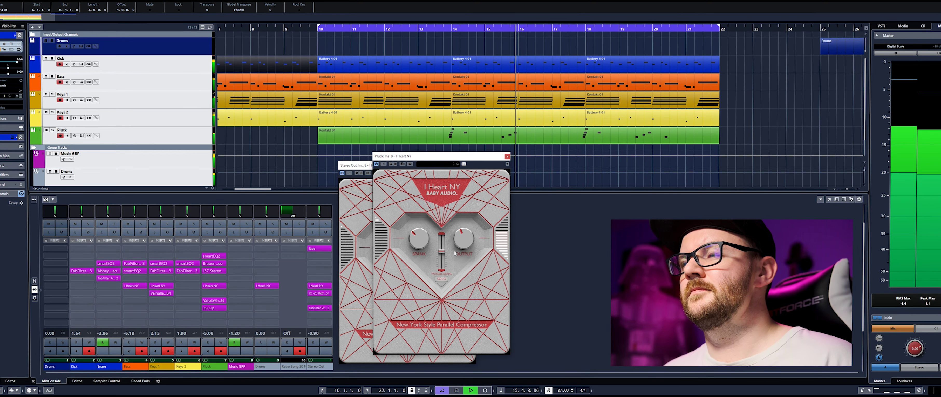
pyautogui.moveTo(464, 241); pyautogui.dragTo(464, 238)
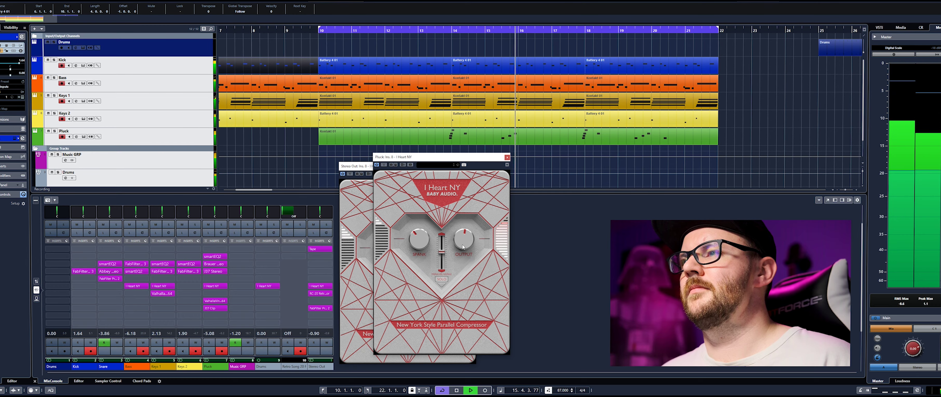
pyautogui.moveTo(462, 247); pyautogui.dragTo(461, 251)
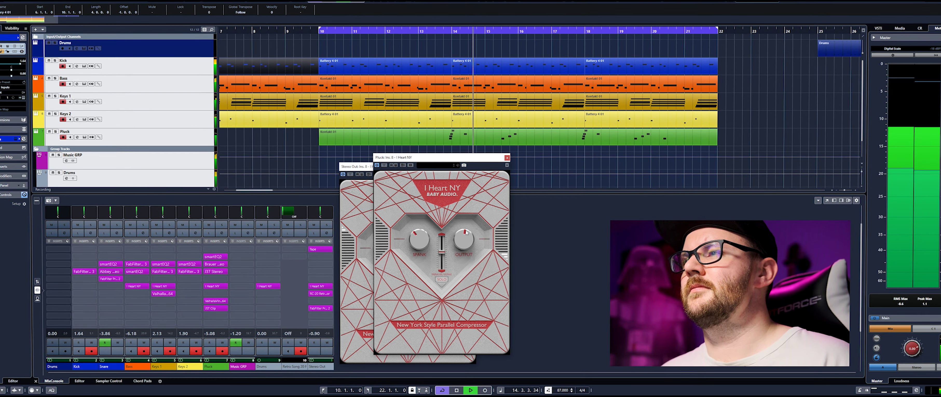
# Check the Pluck in the mix with its I Heart NY bypassed, and close the Pluck and Stereo Out compressors.
pyautogui.click(385, 165)
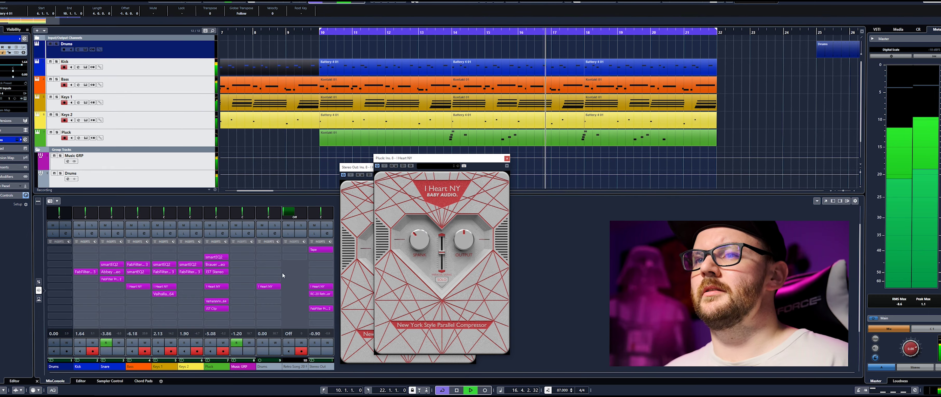
pyautogui.click(506, 158)
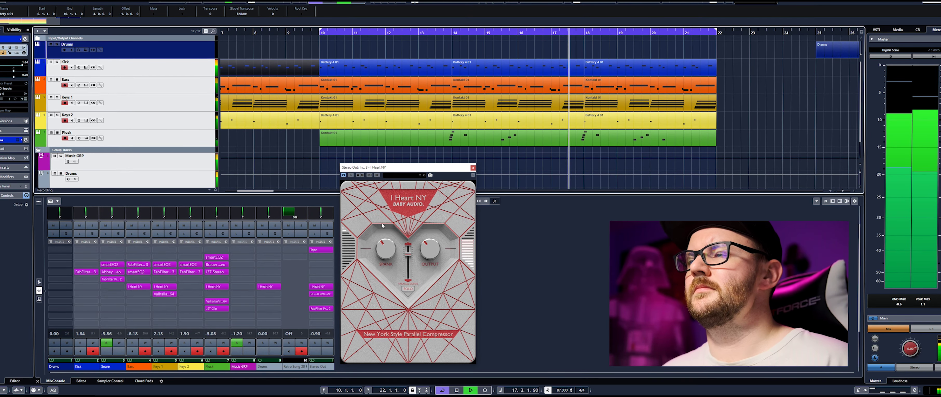
pyautogui.click(473, 167)
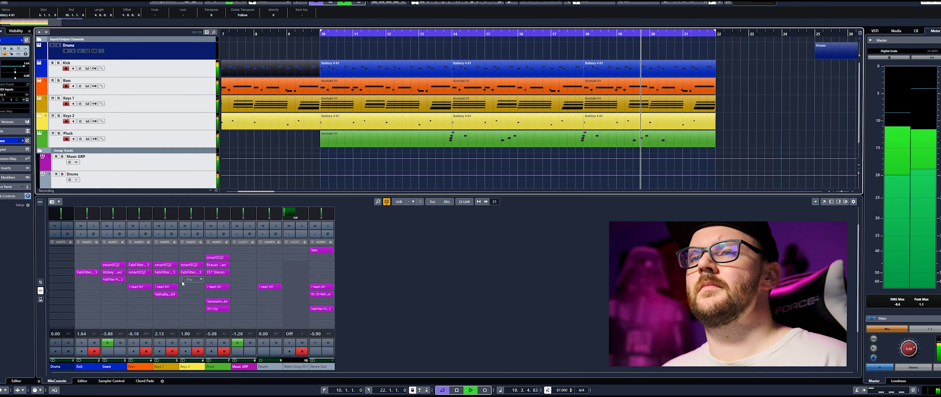
# Compare the full mix with the I Heart NY inserts on all channels bypassed together and active again.
pyautogui.hotkey('alt', 'shift')
pyautogui.click(131, 288)
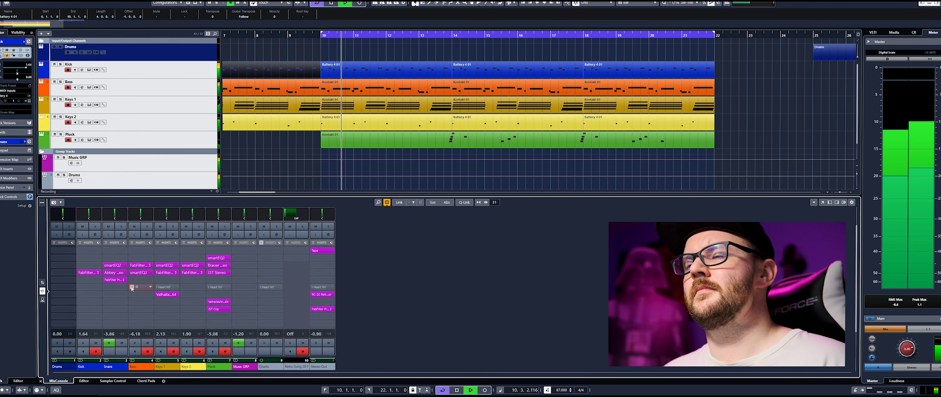
pyautogui.hotkey('alt', 'shift')
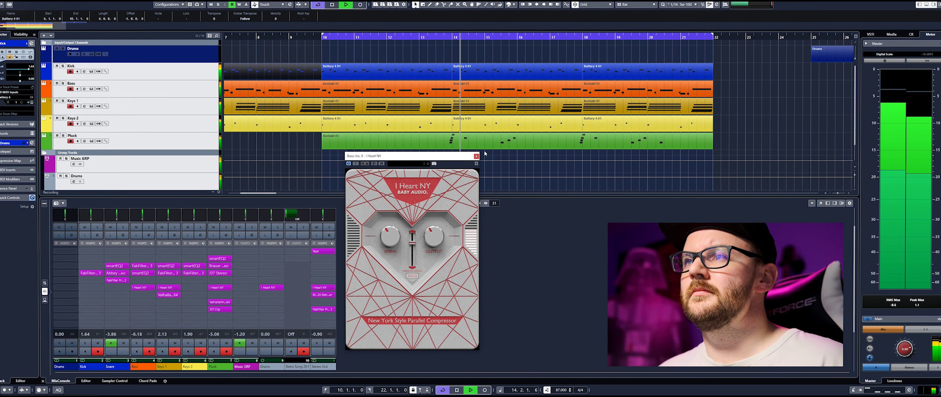
# Review the I Heart NY settings on the Bass and Drums channels during playback, and close both compressors.
pyautogui.click(476, 156)
pyautogui.click(269, 288)
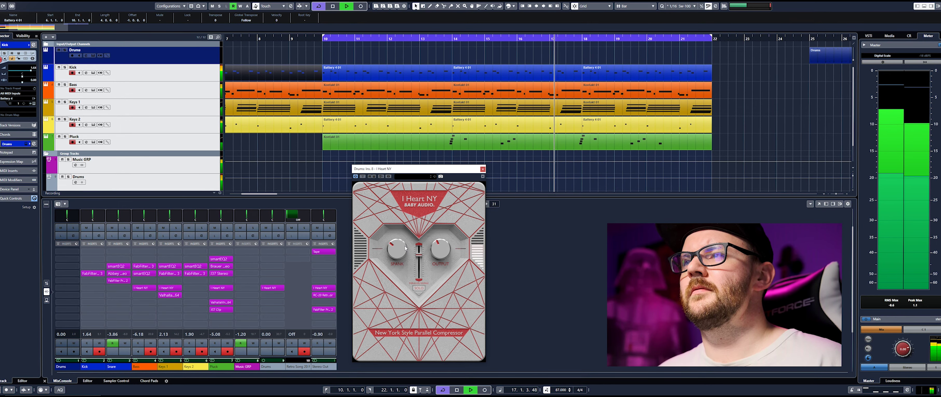
pyautogui.click(482, 169)
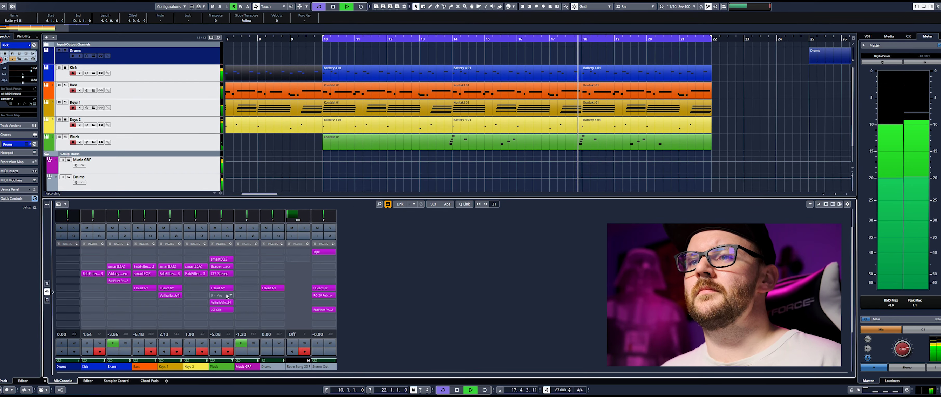
# Play the full mix and compare it with every I Heart NY insert switched off and on together.
pyautogui.keyDown('alt'); pyautogui.keyDown('shift'); pyautogui.click(136, 288); pyautogui.keyUp('shift'); pyautogui.keyUp('alt')
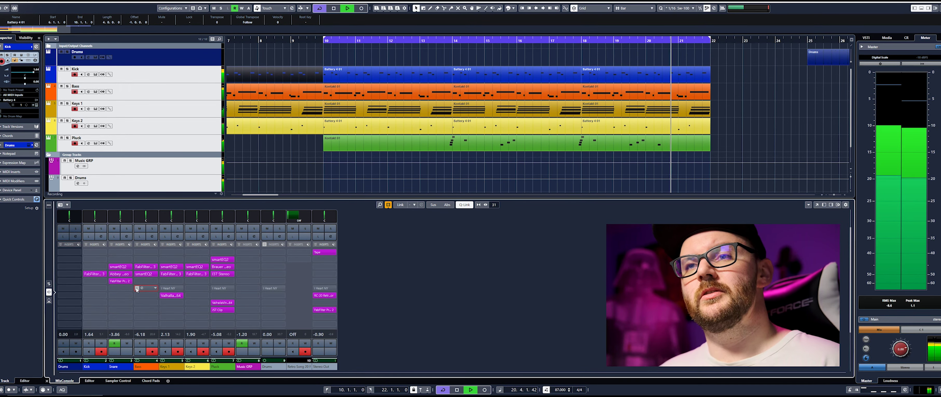
pyautogui.click(137, 289)
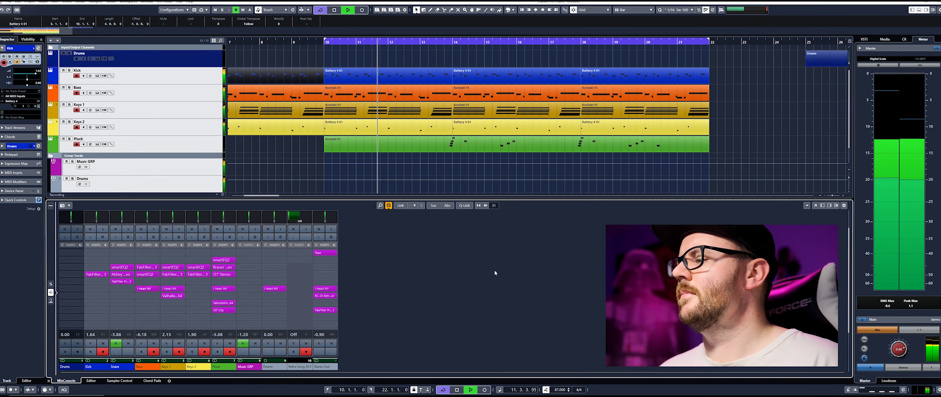
pyautogui.press('space')
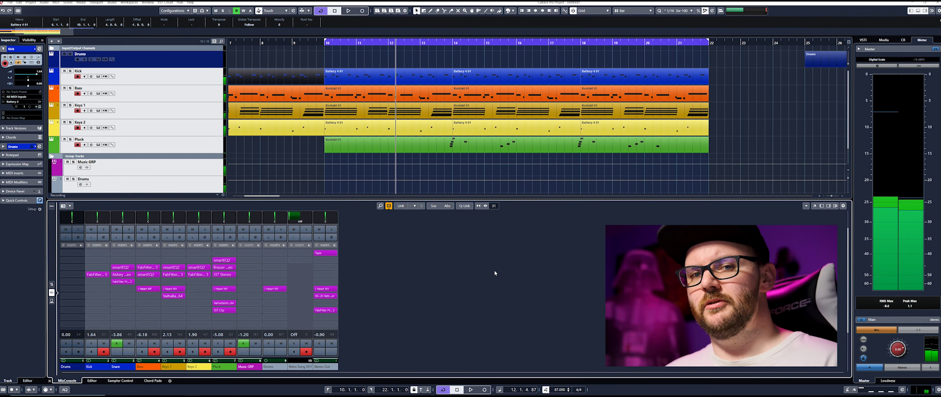
pyautogui.press('space')
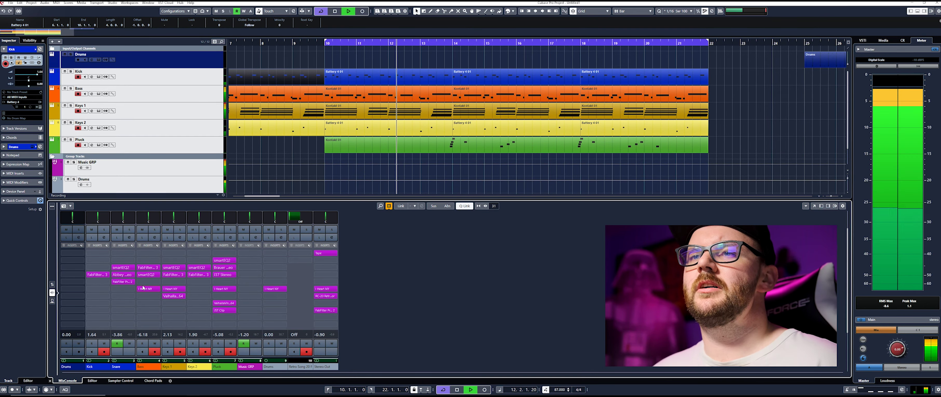
pyautogui.keyDown('alt'); pyautogui.keyDown('shift'); pyautogui.click(139, 289); pyautogui.keyUp('shift'); pyautogui.keyUp('alt')
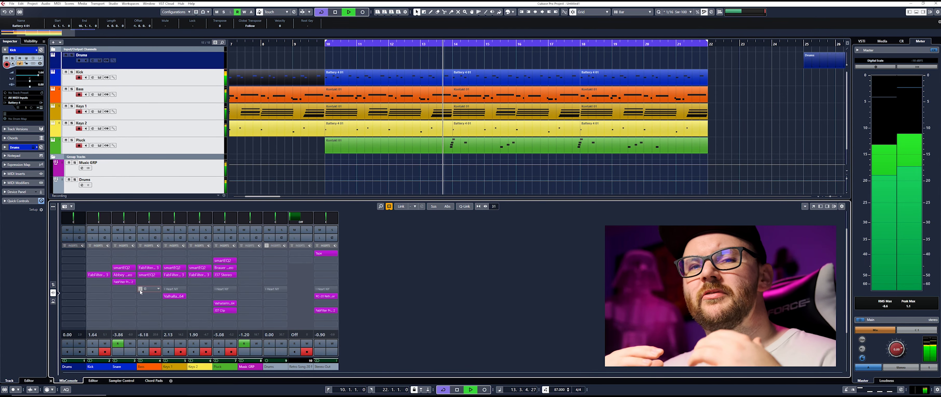
pyautogui.keyDown('alt'); pyautogui.keyDown('shift'); pyautogui.click(141, 289); pyautogui.keyUp('shift'); pyautogui.keyUp('alt')
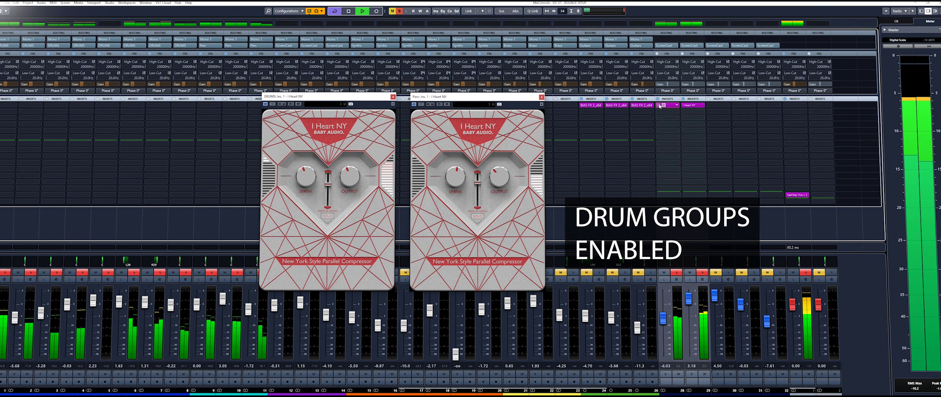
# Compare the drum groups and the two SYNTH RHY groups with their linked I Heart NY inserts bypassed and enabled.
pyautogui.click(660, 106)
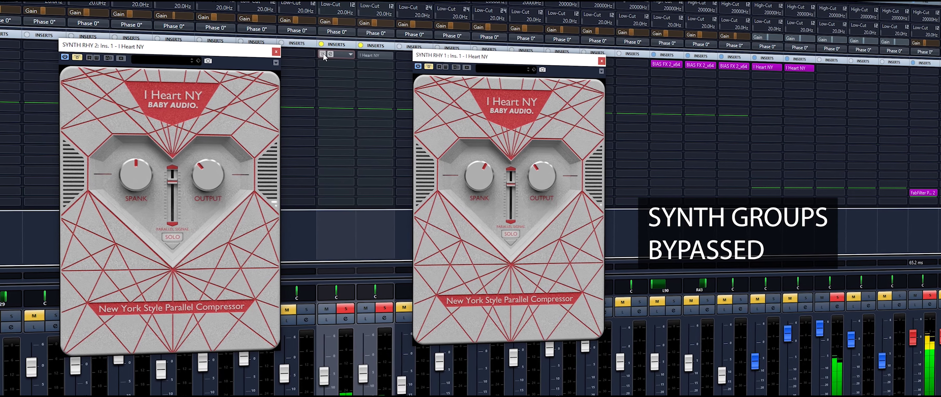
pyautogui.click(323, 55)
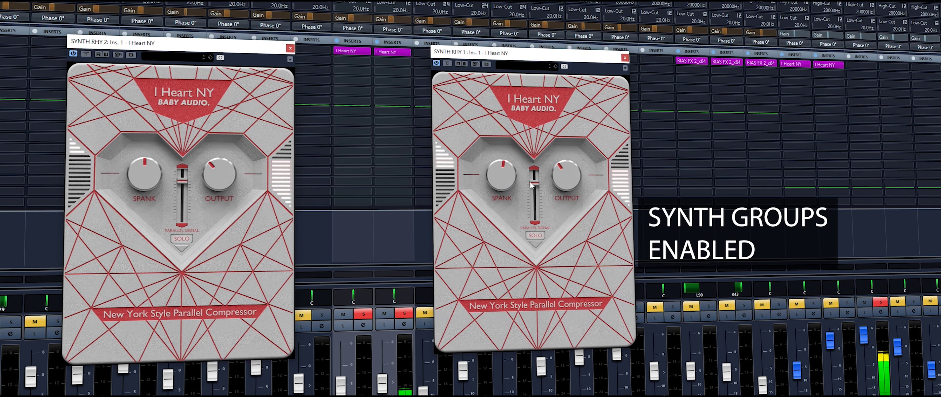
pyautogui.moveTo(338, 51)
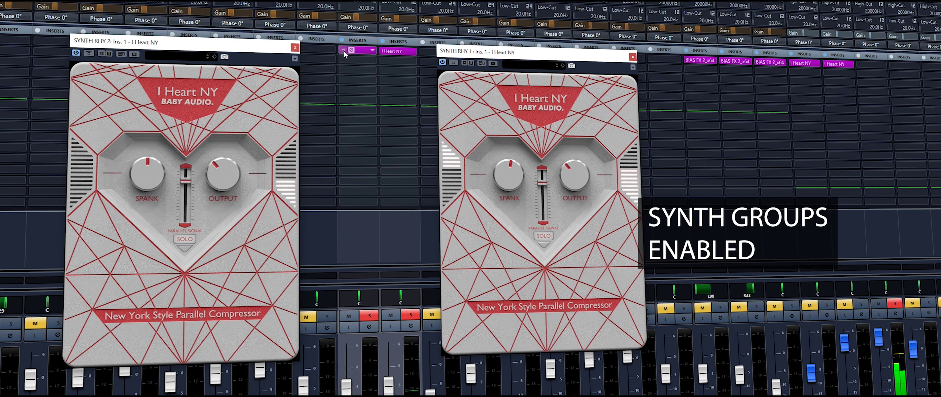
pyautogui.click(343, 51)
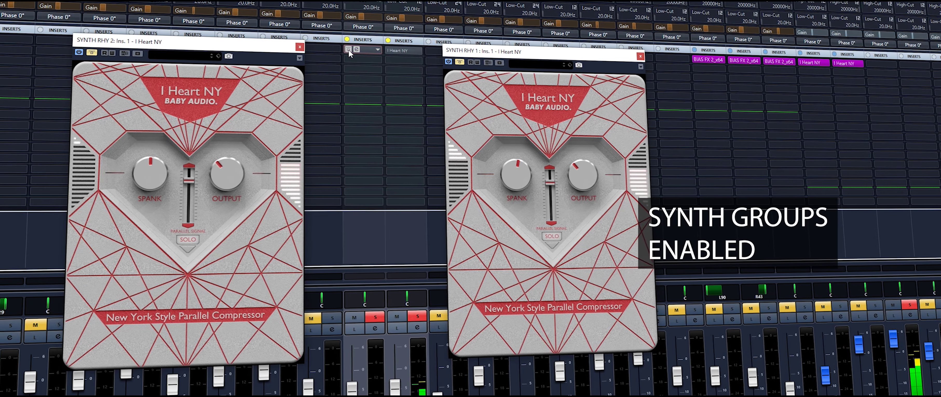
pyautogui.click(348, 49)
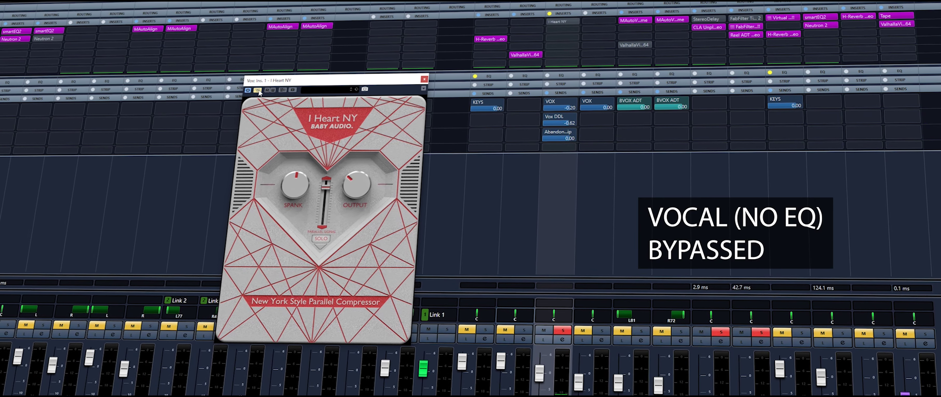
# Compare the soloed Vox channel with I Heart NY enabled and bypassed during playback, keeping its window clear of the mixer channels.
pyautogui.click(258, 91)
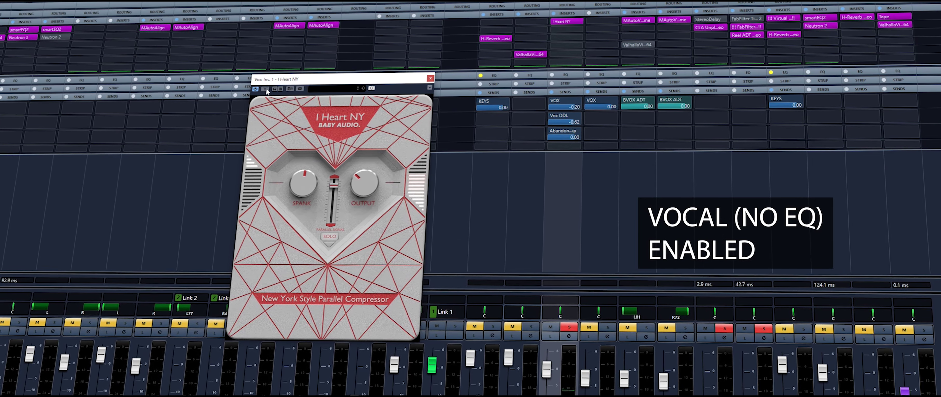
pyautogui.moveTo(323, 78); pyautogui.dragTo(374, 79)
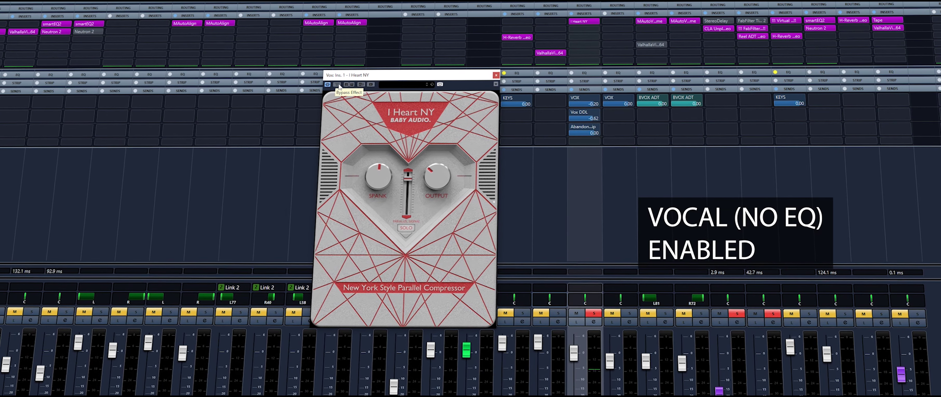
pyautogui.click(344, 84)
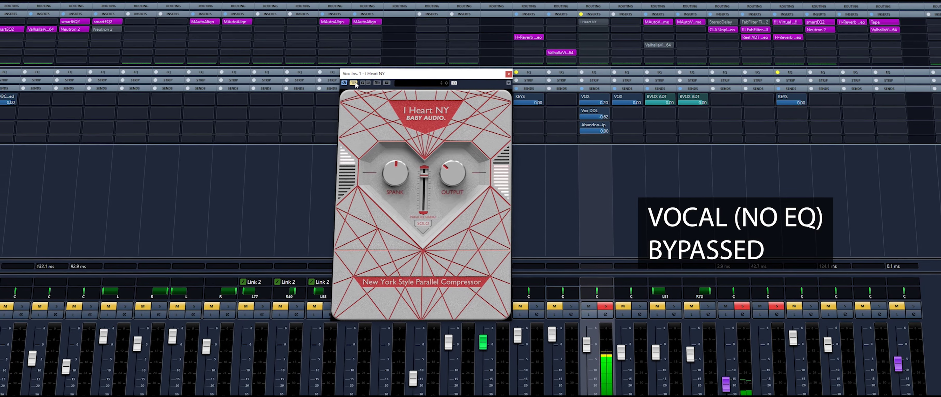
pyautogui.click(354, 83)
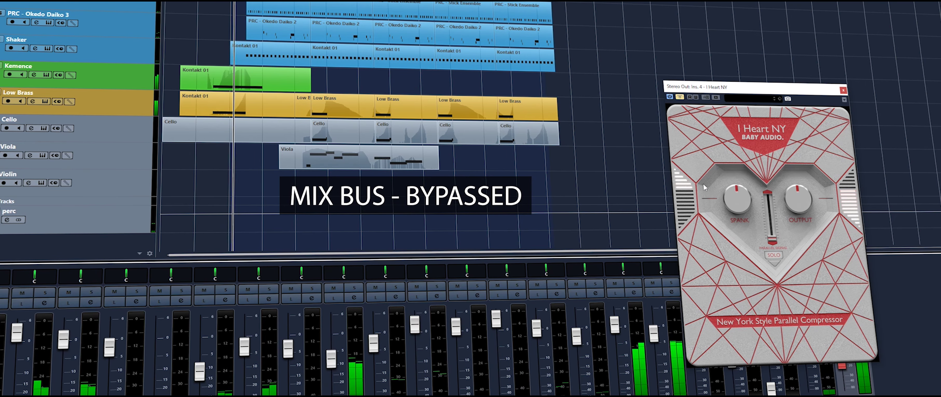
# Enable I Heart NY on the Stereo Out mix bus and lower its parallel signal, Output and Spank.
pyautogui.click(678, 98)
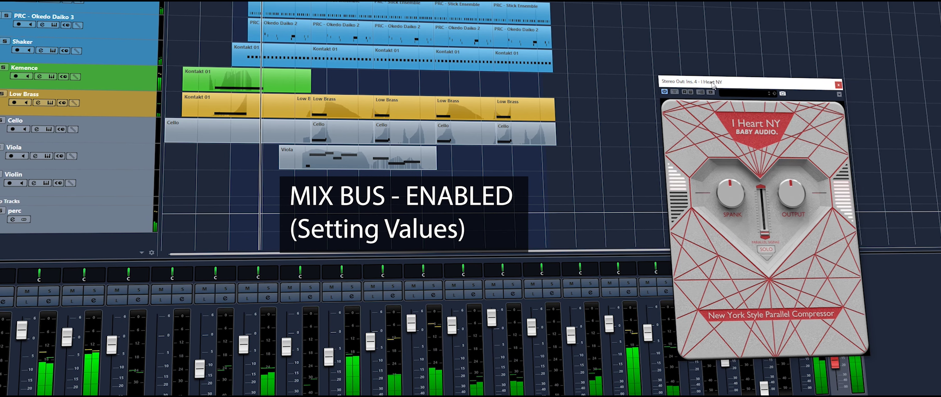
pyautogui.moveTo(717, 91); pyautogui.dragTo(657, 47)
pyautogui.moveTo(706, 193); pyautogui.dragTo(733, 167)
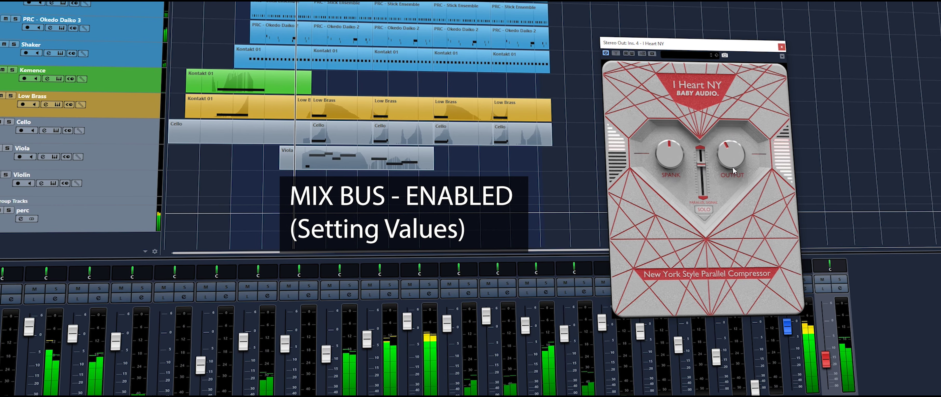
pyautogui.moveTo(676, 157); pyautogui.dragTo(678, 162)
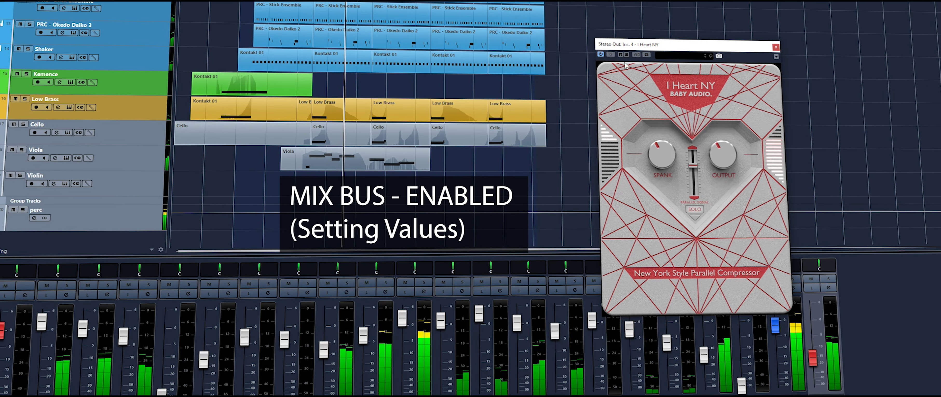
# Compare the orchestral mix with the Stereo Out I Heart NY repeatedly bypassed and enabled during playback.
pyautogui.click(611, 54)
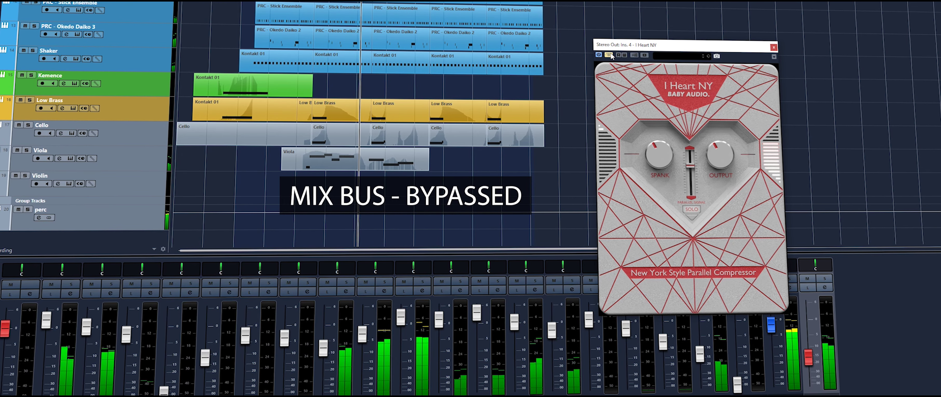
pyautogui.click(609, 55)
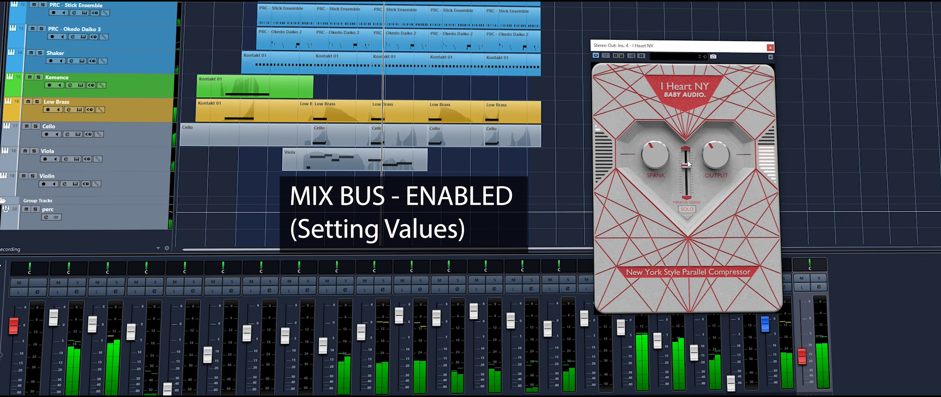
pyautogui.click(608, 56)
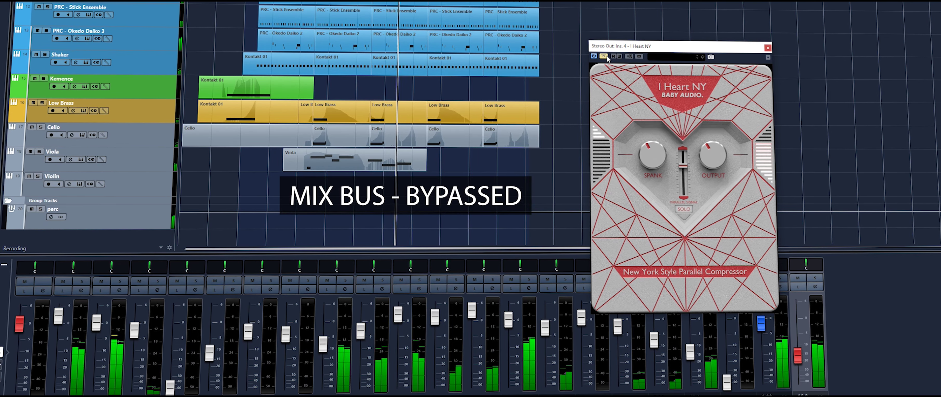
pyautogui.click(603, 56)
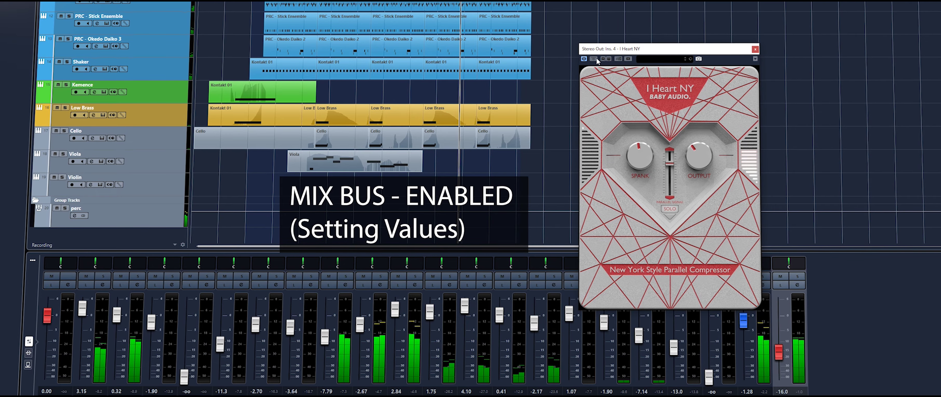
pyautogui.click(596, 59)
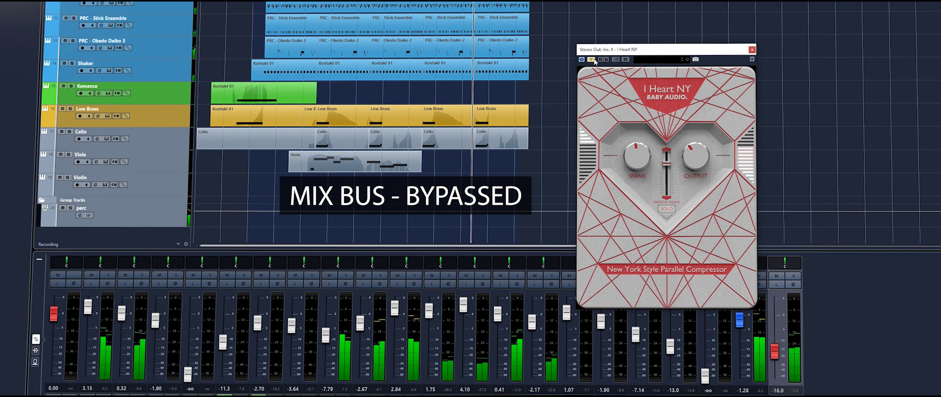
pyautogui.click(594, 60)
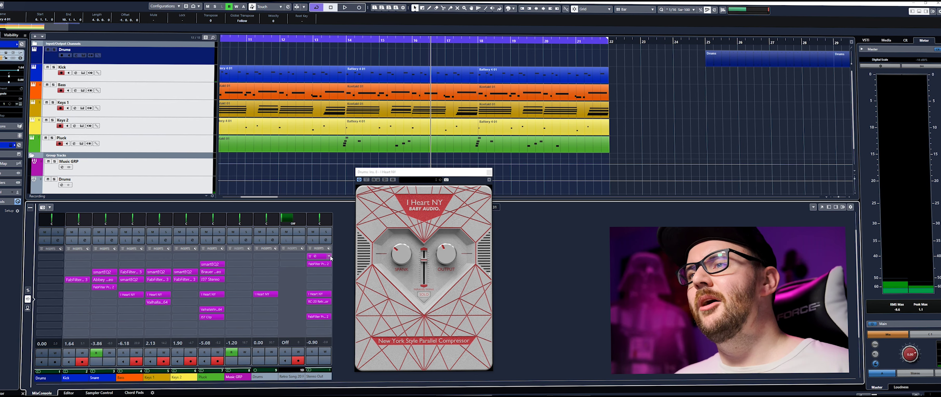
# Open the FabFilter Pro-L 2 limiter on the Stereo Out, raise its gain and close its window.
pyautogui.doubleClick(316, 264)
pyautogui.doubleClick(62, 261)
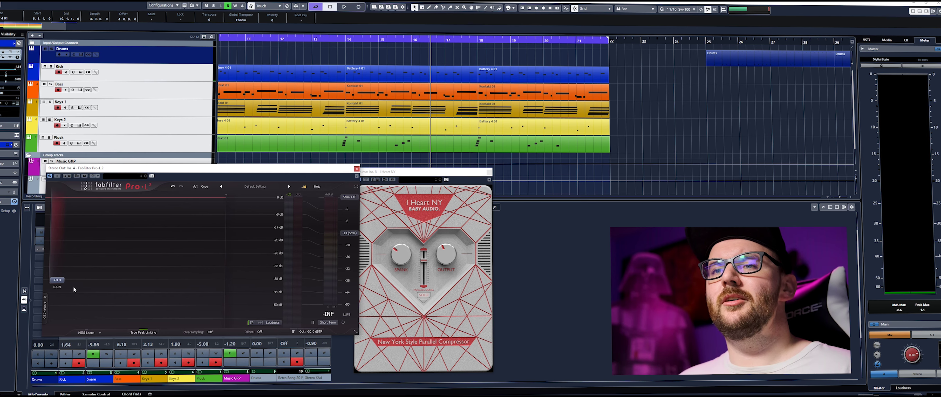
pyautogui.moveTo(73, 289); pyautogui.dragTo(63, 275)
pyautogui.moveTo(75, 236); pyautogui.dragTo(92, 252)
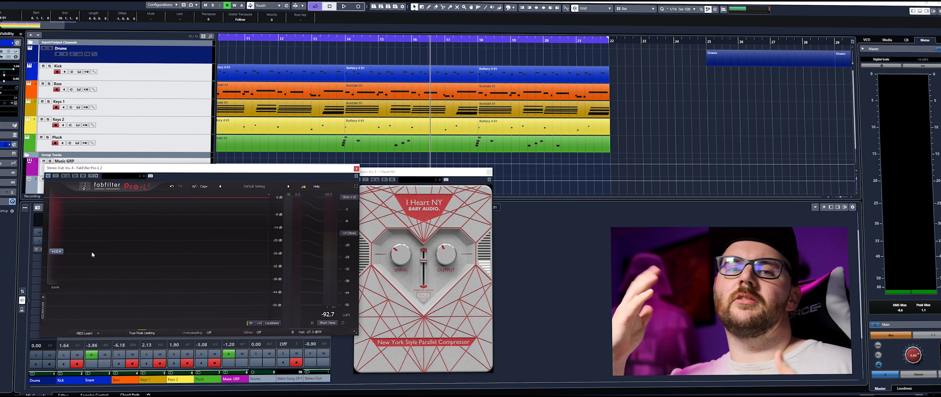
pyautogui.click(356, 169)
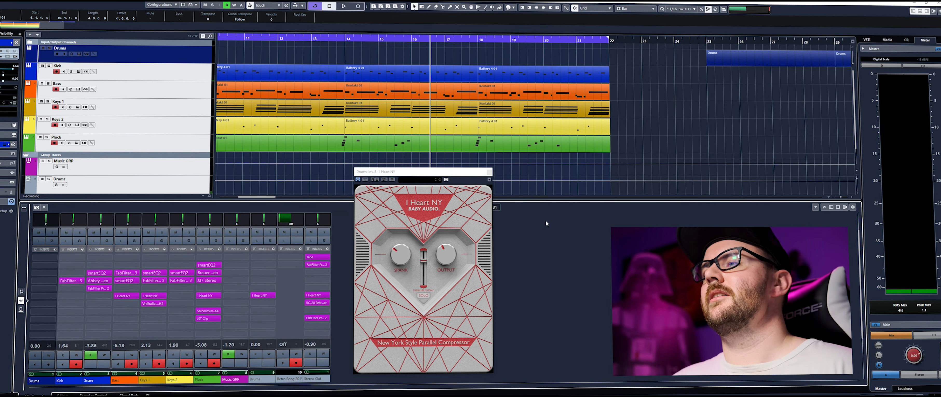